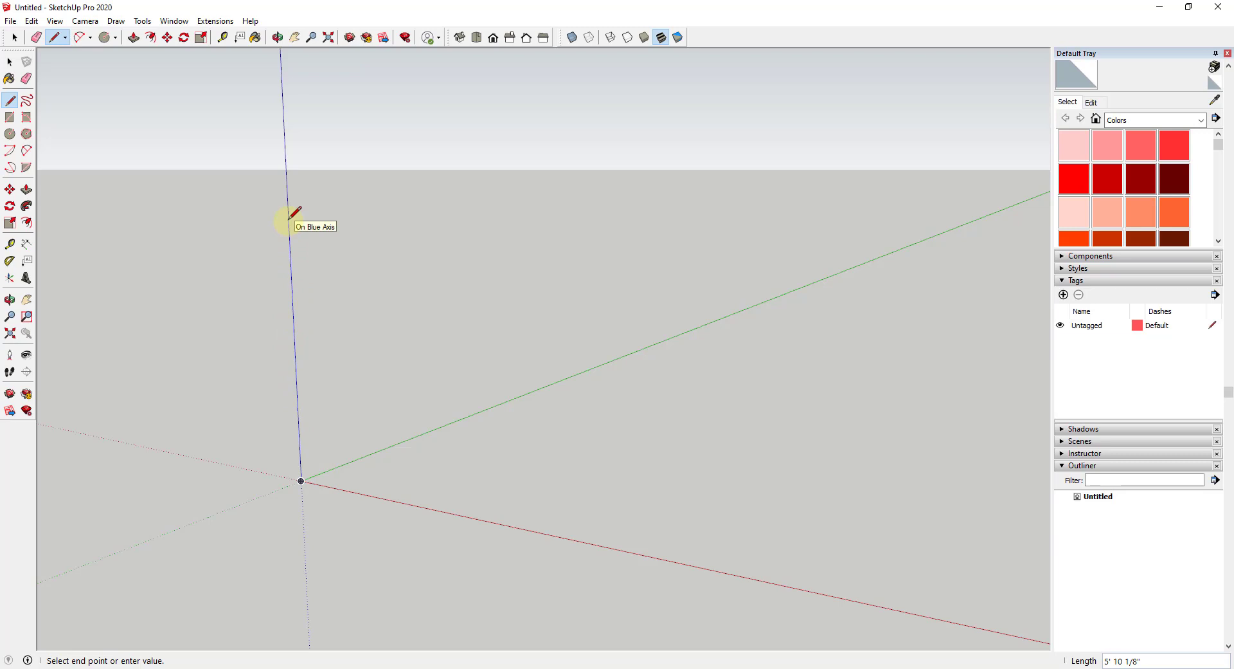
Draw an upright rectangular profile from the origin, about 6' tall along the blue axis and 3.5" wide along the green axis.
{"action": "left_click", "coordinate": [288, 213]}
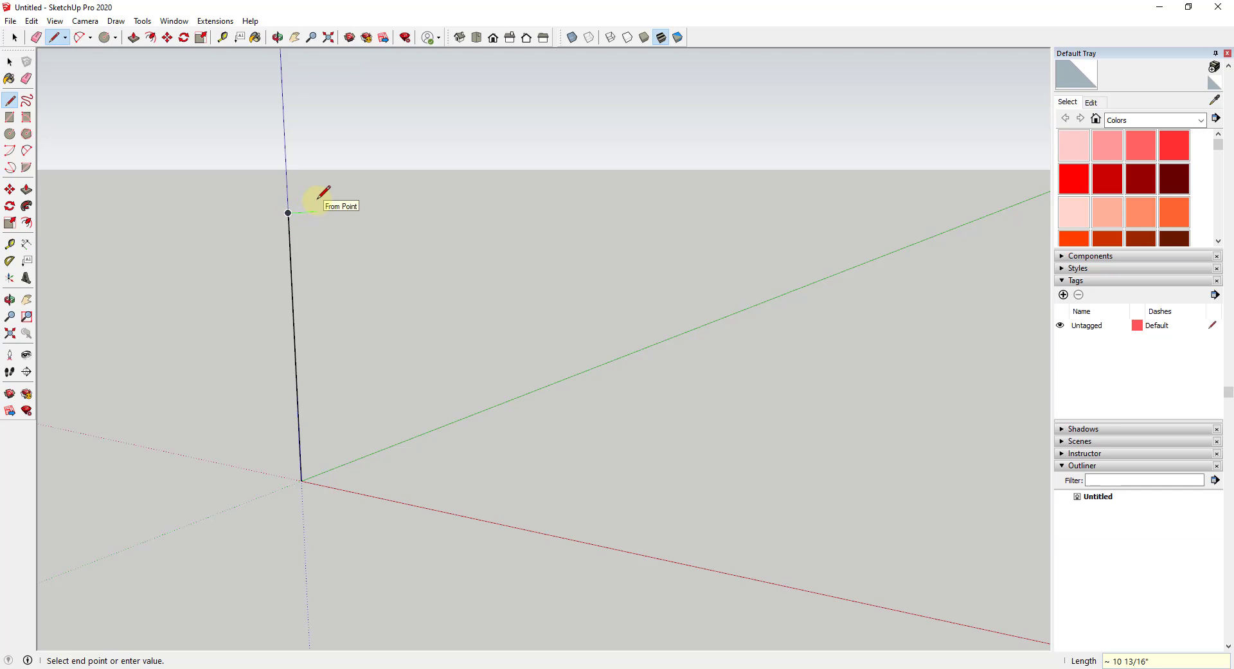
{"action": "type", "text": "3.5"}
{"action": "key", "text": "Return"}
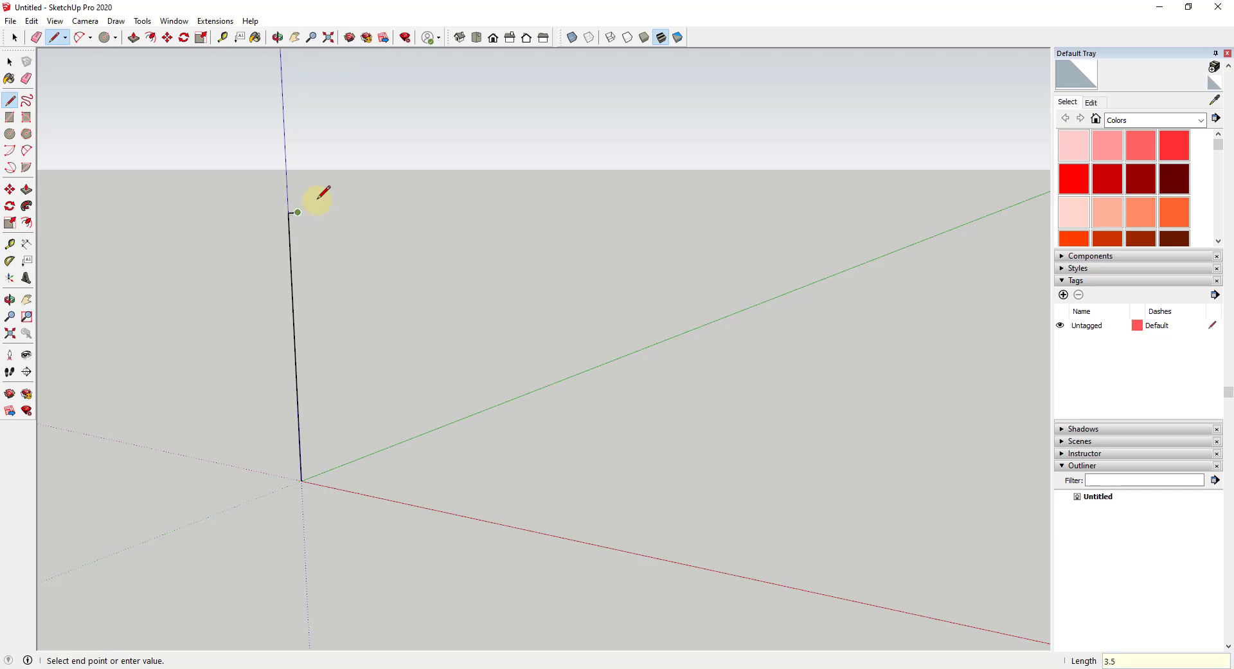
{"action": "left_click", "coordinate": [310, 476]}
{"action": "key", "text": "space"}
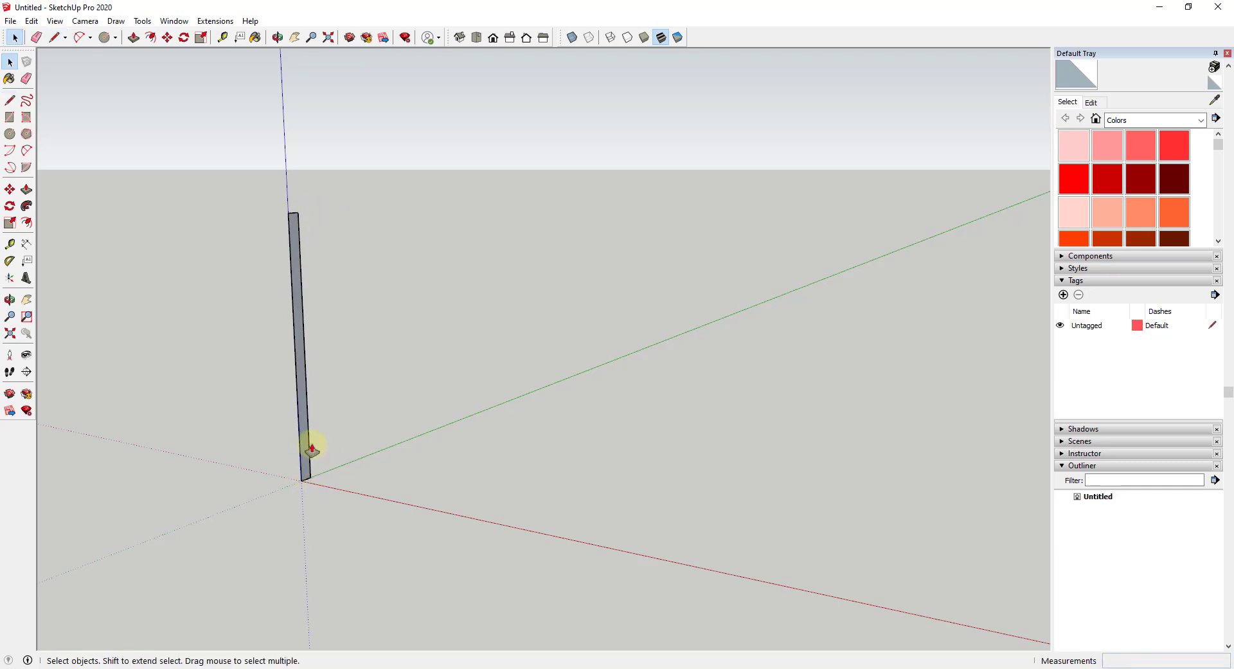
Extrude the upright profile 1.5" with Push/Pull to form a board.
{"action": "key", "text": "p"}
{"action": "left_click", "coordinate": [301, 285]}
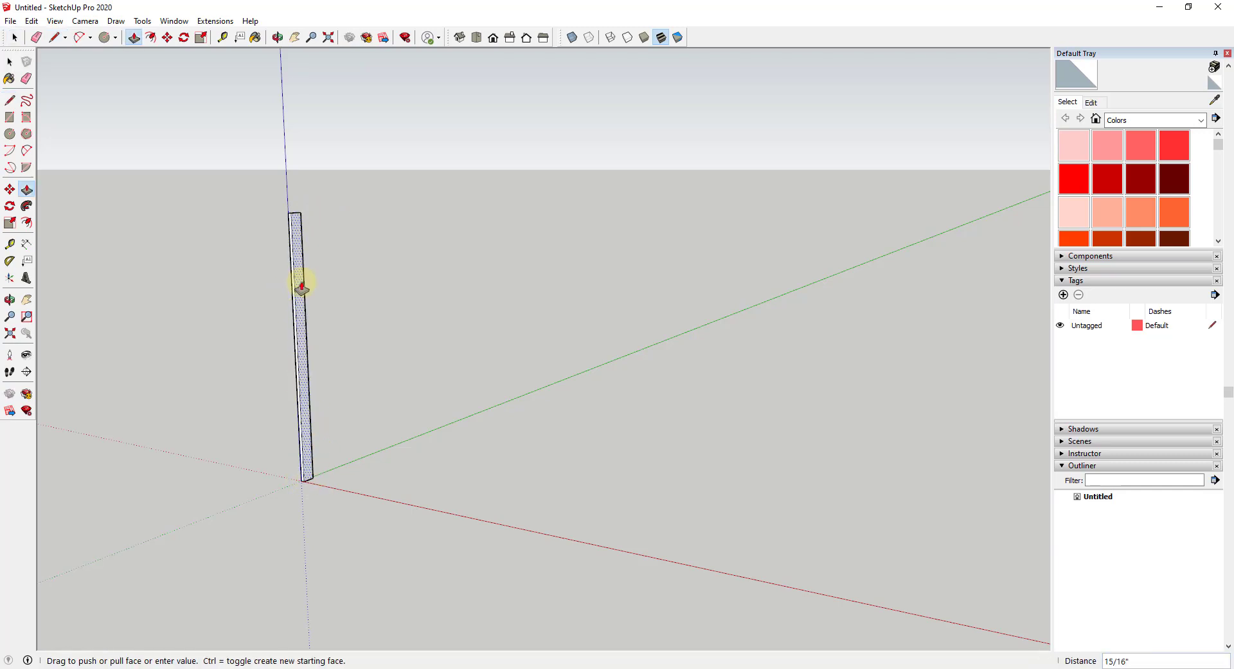
{"action": "scroll", "coordinate": [302, 286], "scroll_direction": "up", "scroll_amount": 2}
{"action": "type", "text": "1"}
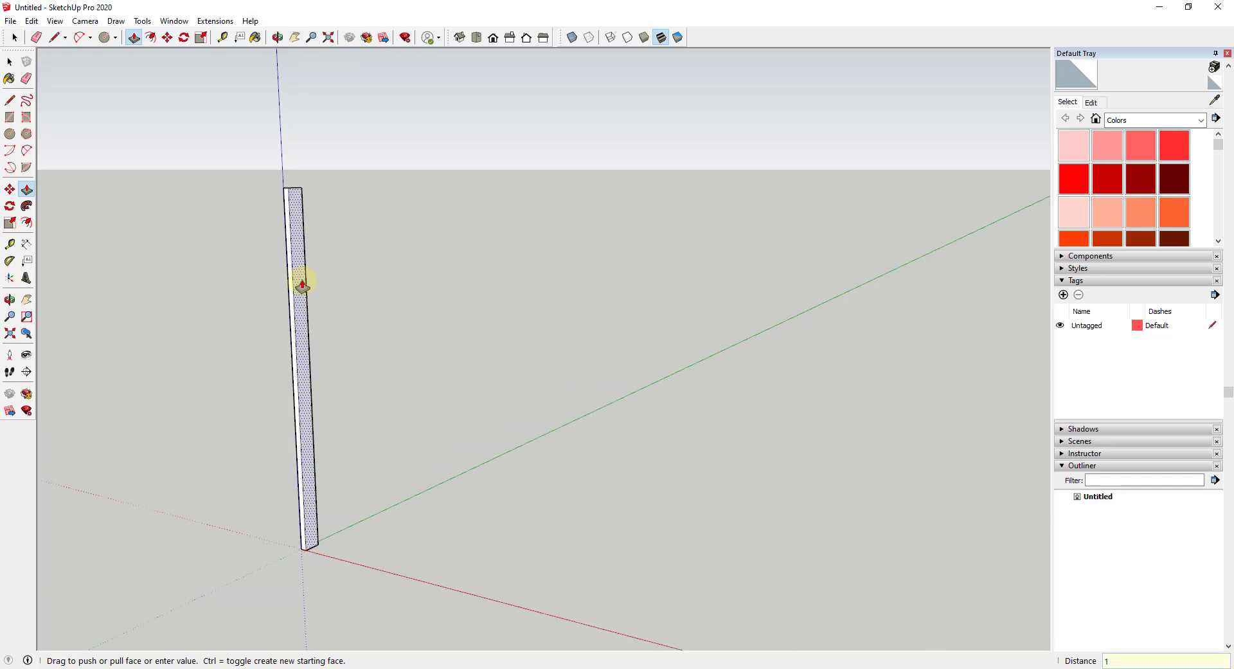
{"action": "type", "text": ".5"}
{"action": "key", "text": "Return"}
{"action": "key", "text": "space"}
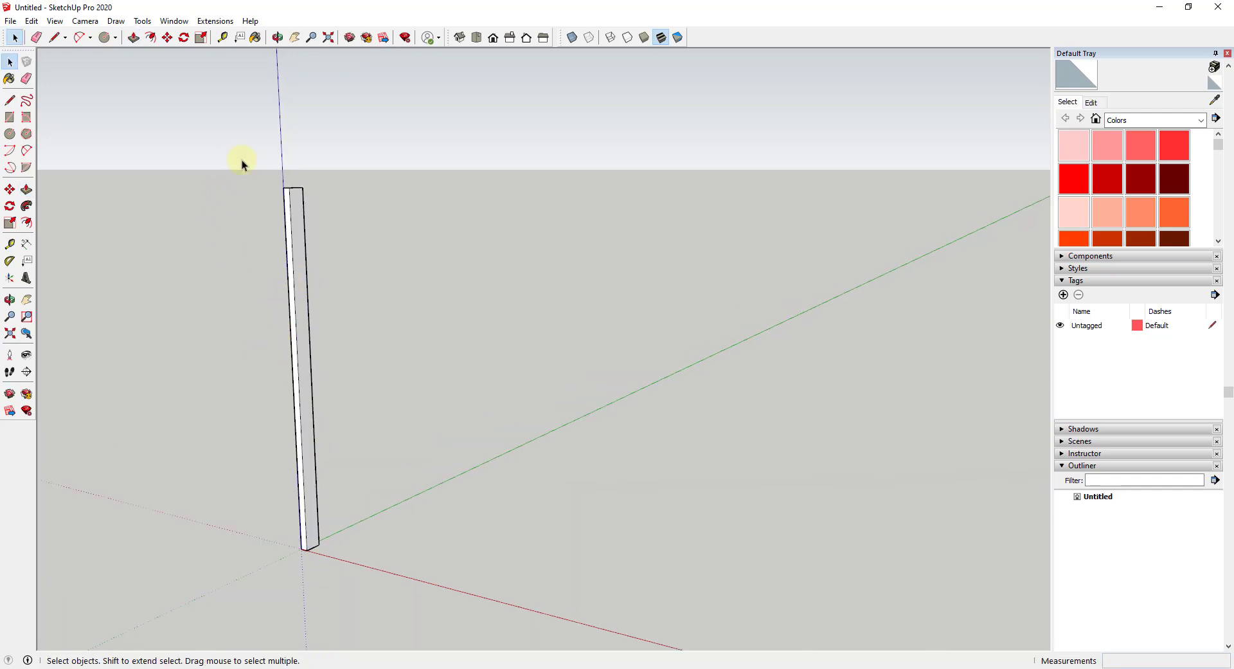
Select the whole board and make it a component named "Vertical Support - 2 x 4".
{"action": "left_click_drag", "start_coordinate": [240, 153], "coordinate": [368, 604]}
{"action": "right_click", "coordinate": [300, 319]}
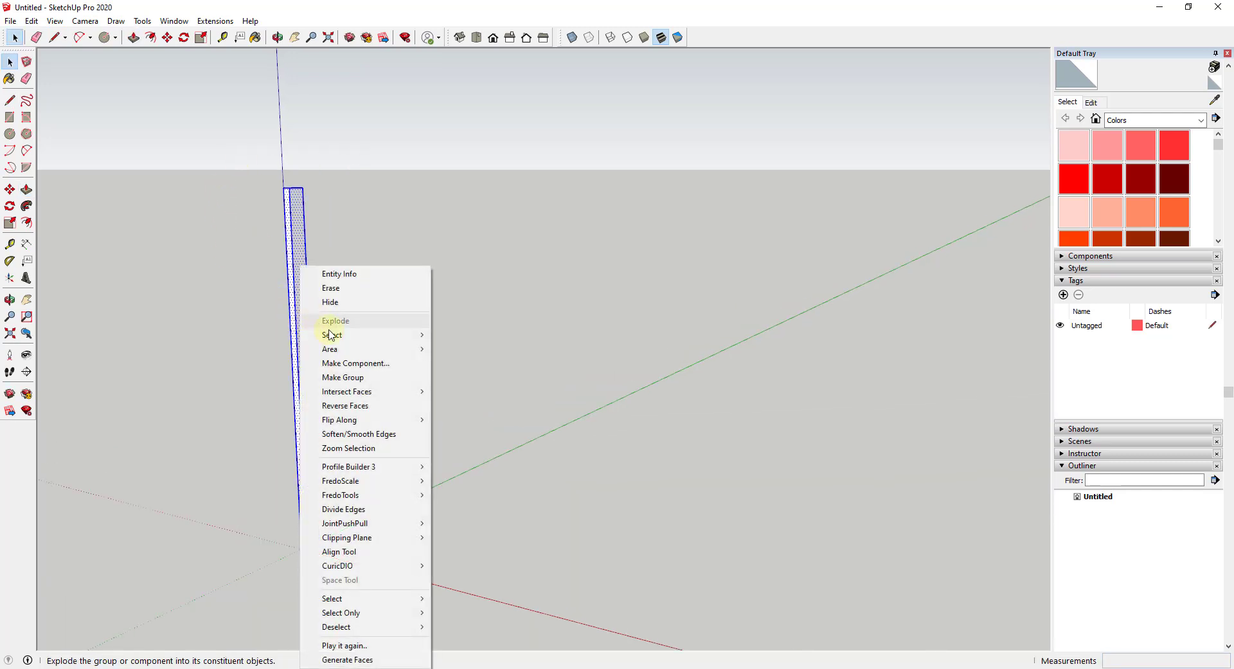
{"action": "left_click", "coordinate": [356, 363]}
{"action": "type", "text": "Vert"}
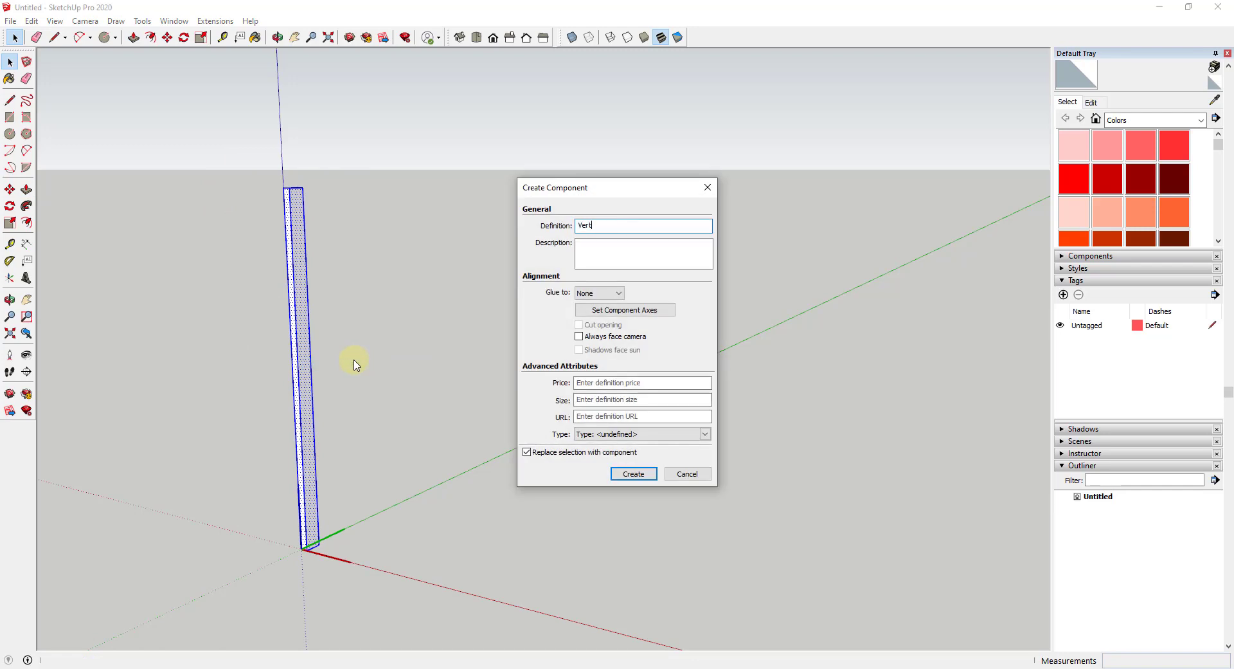
{"action": "type", "text": "ical Support - 2 x 4"}
{"action": "key", "text": "Return"}
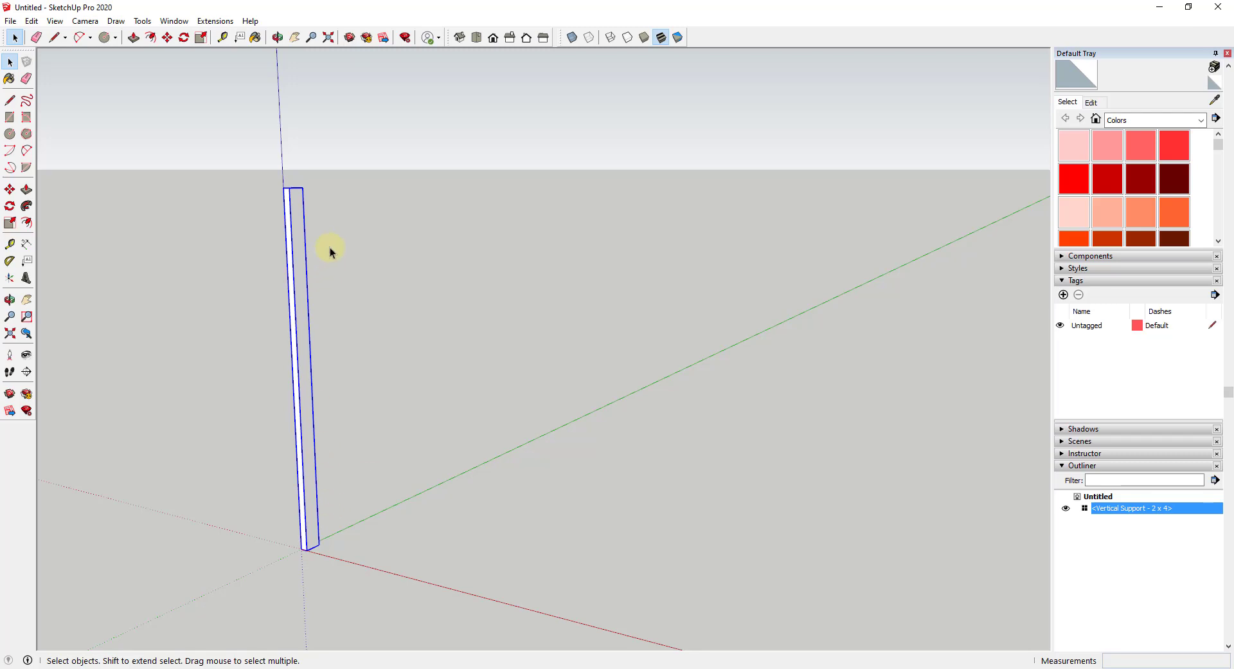
Draw a 3 1/2" tall rectangle across the upper end of the vertical support's inner side face.
{"action": "key", "text": "o"}
{"action": "left_click_drag", "start_coordinate": [433, 276], "coordinate": [493, 347]}
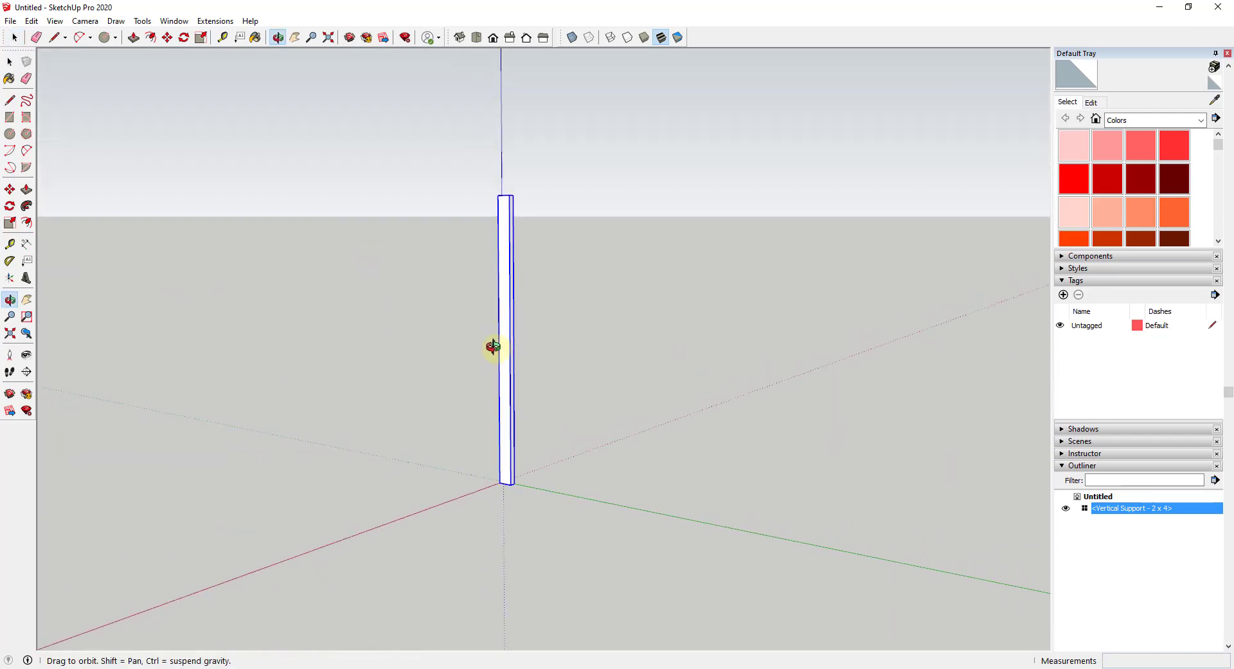
{"action": "key", "text": "space"}
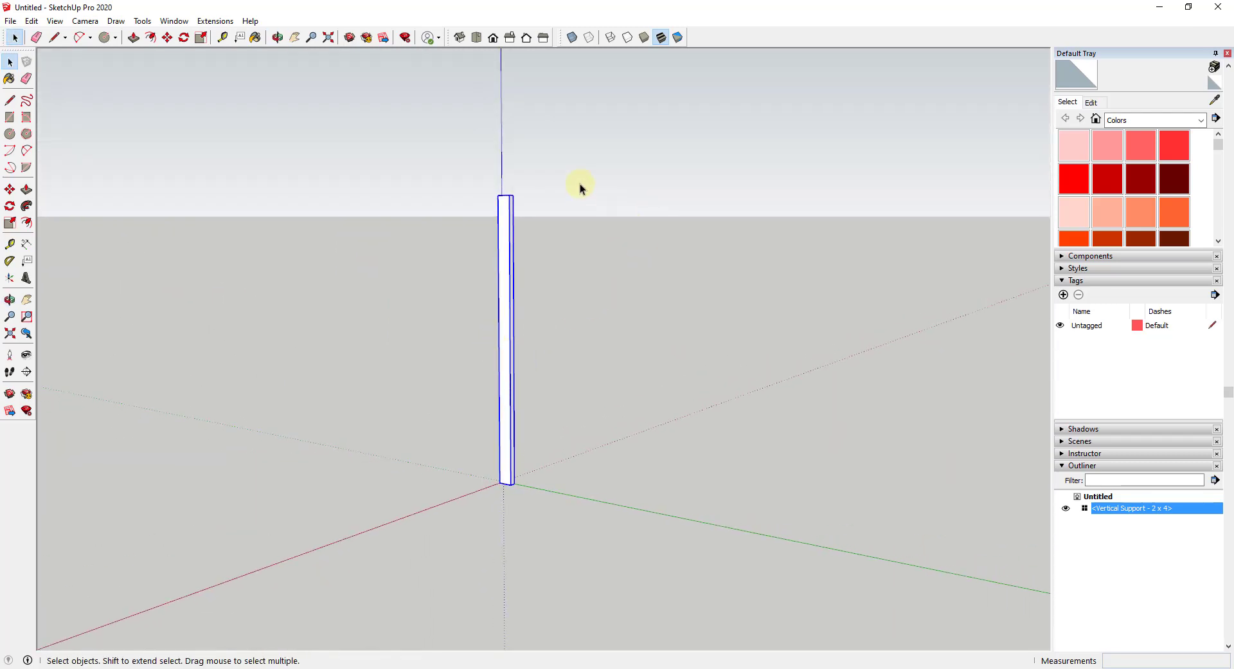
{"action": "scroll", "coordinate": [508, 205], "scroll_direction": "up", "scroll_amount": 4}
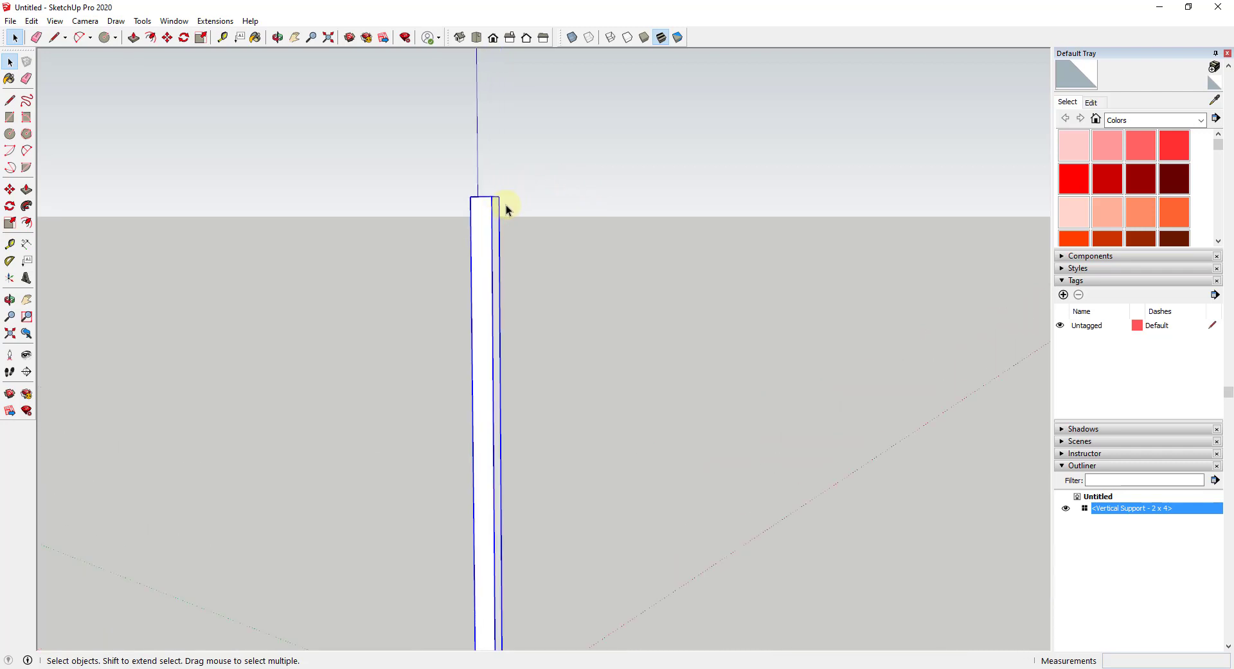
{"action": "key", "text": "l"}
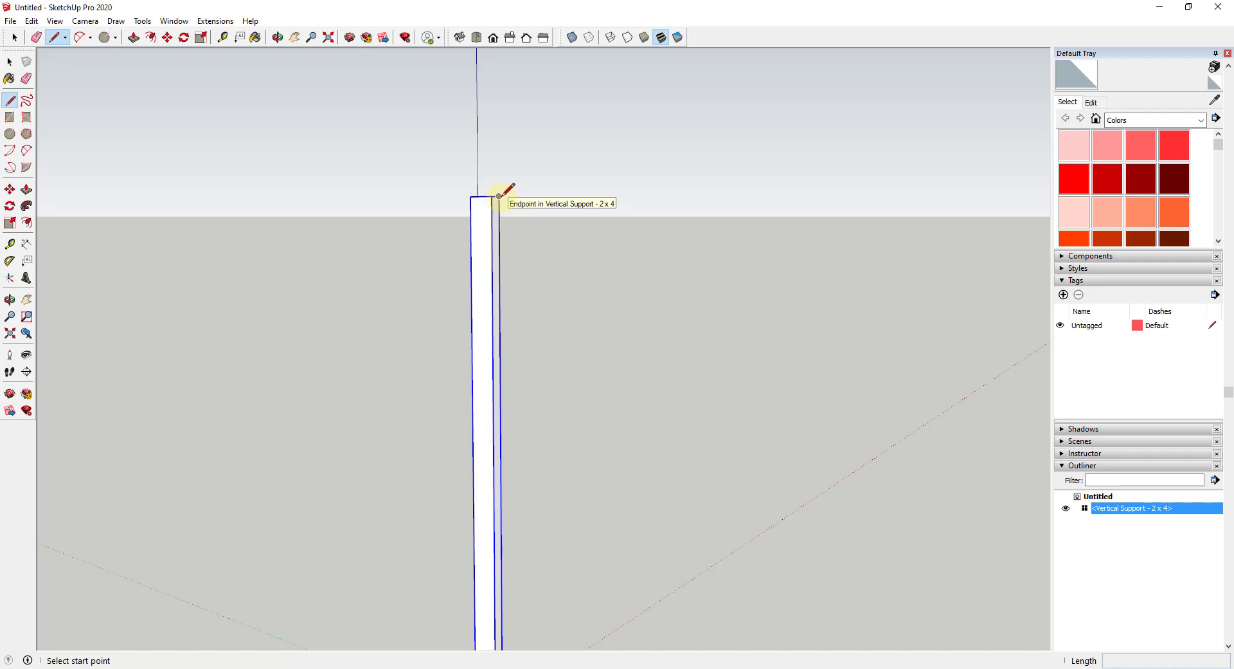
{"action": "left_click", "coordinate": [499, 196]}
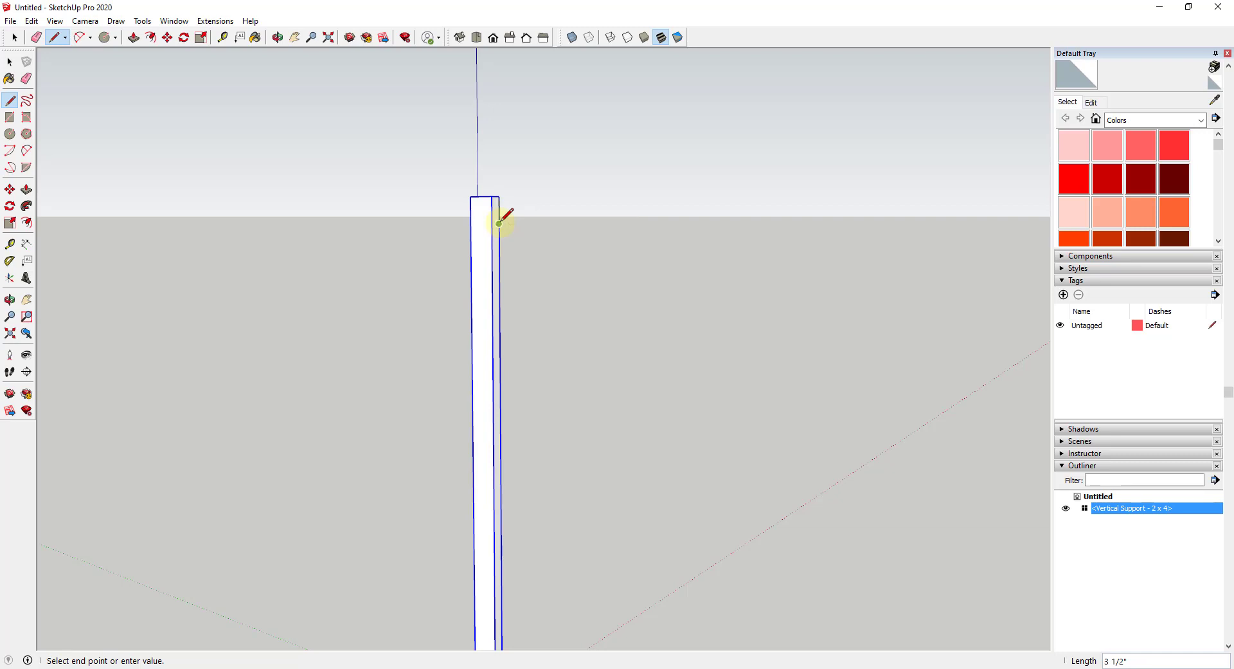
{"action": "left_click", "coordinate": [499, 223]}
{"action": "key", "text": "r"}
{"action": "left_click", "coordinate": [495, 223]}
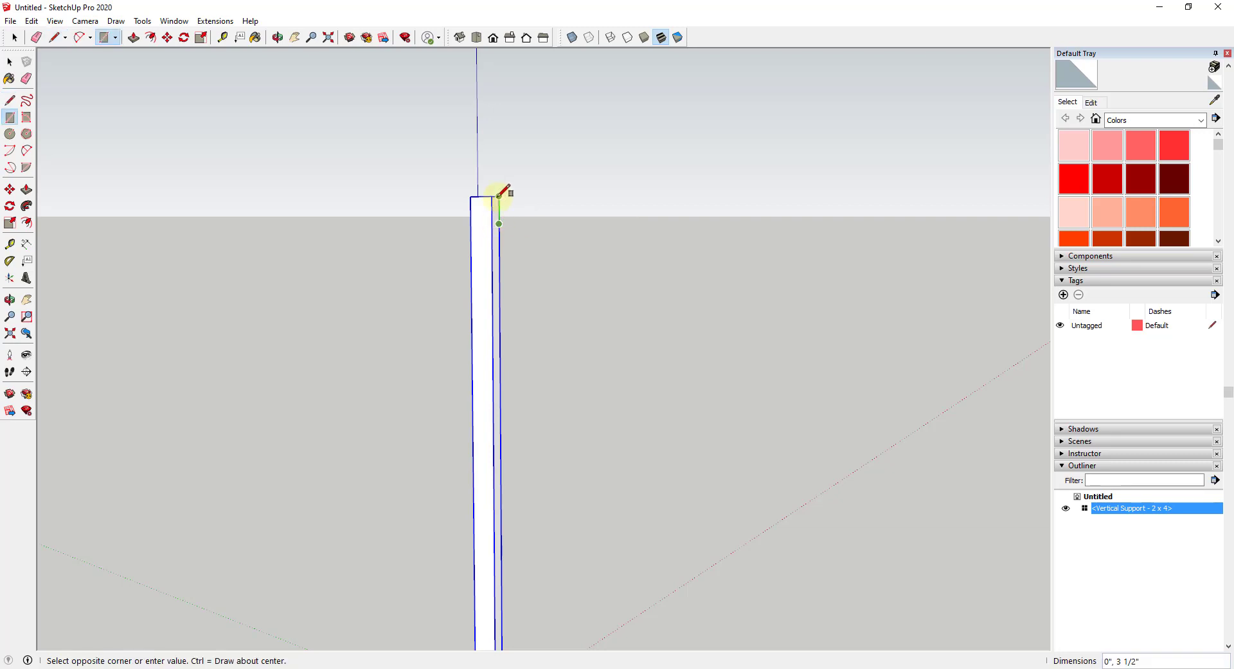
{"action": "left_click", "coordinate": [499, 199]}
Try to extrude the rectangle at the support's upper end by 2".
{"action": "key", "text": "p"}
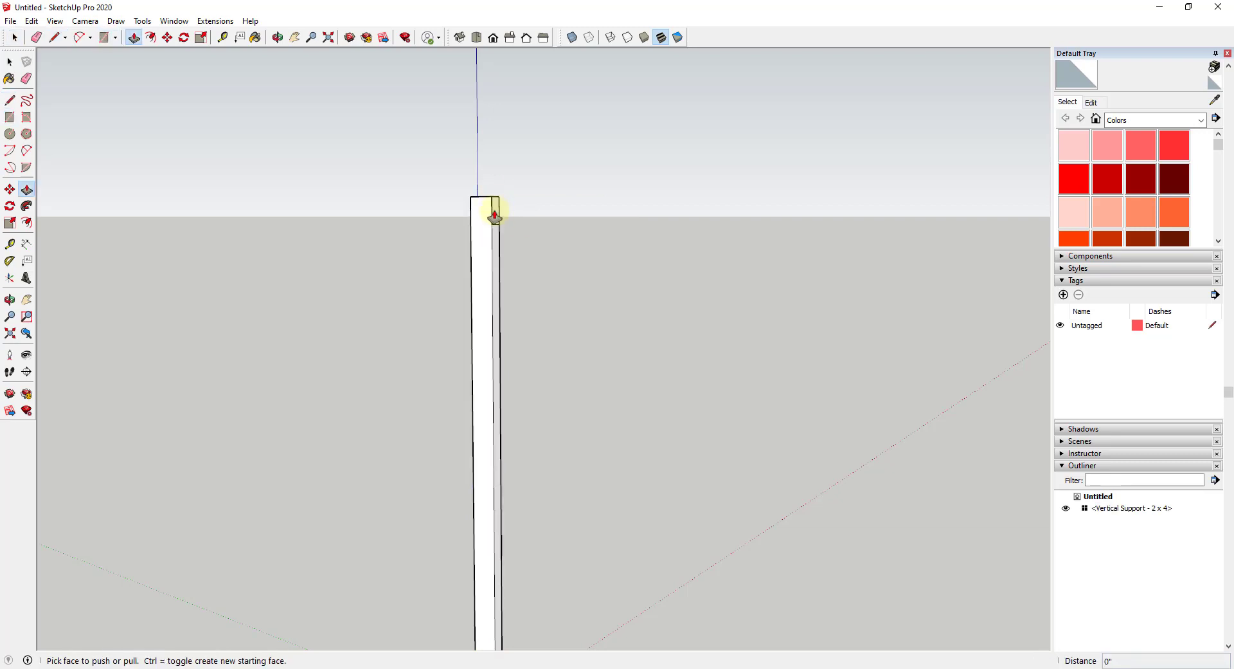
{"action": "left_click", "coordinate": [495, 209]}
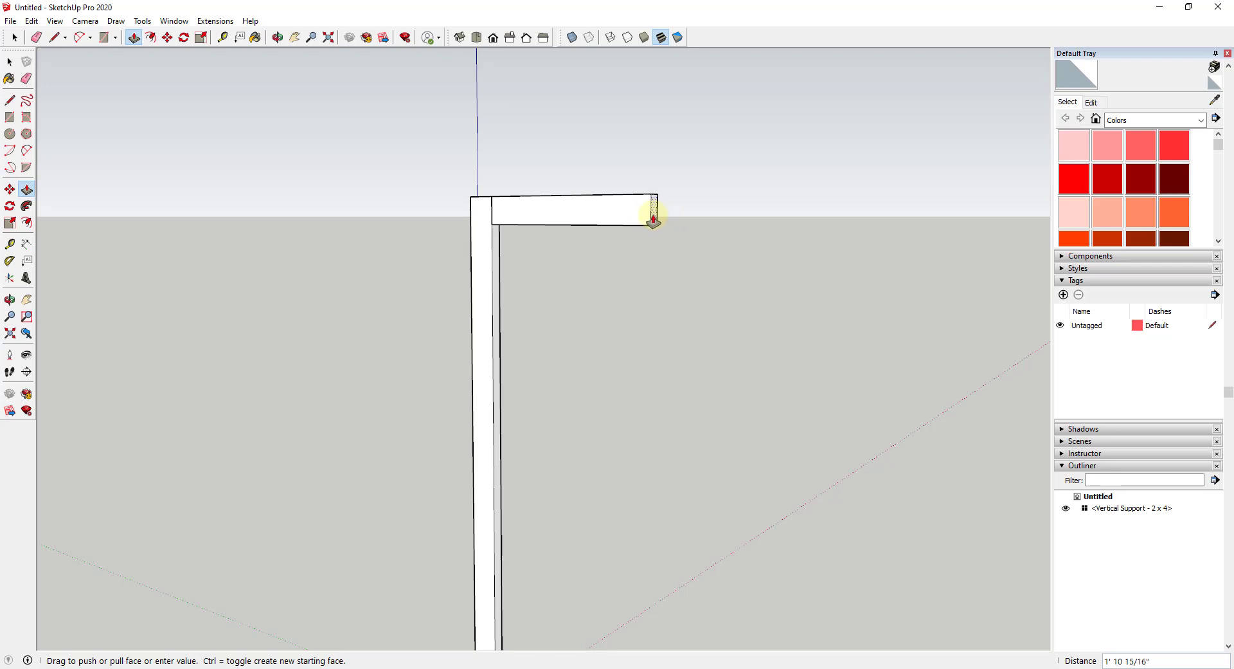
{"action": "type", "text": "2"}
{"action": "key", "text": "Return"}
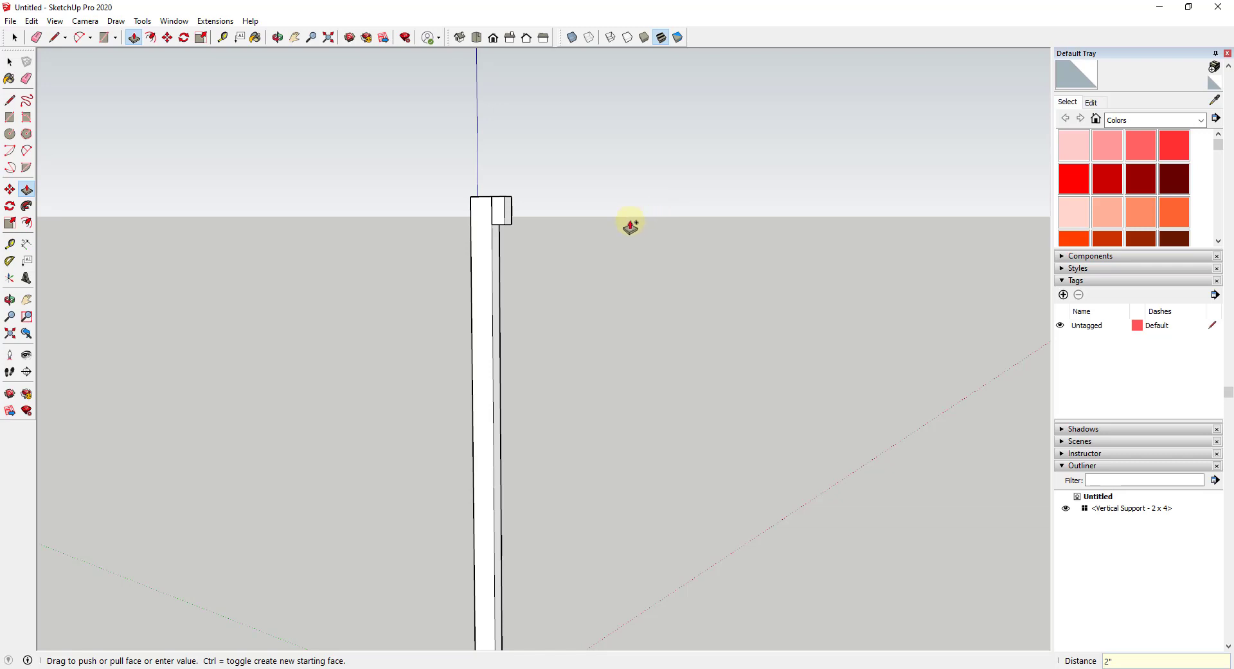
Extrude the rectangle at the support's upper end 24" outward to form a horizontal board.
{"action": "left_click", "coordinate": [508, 221]}
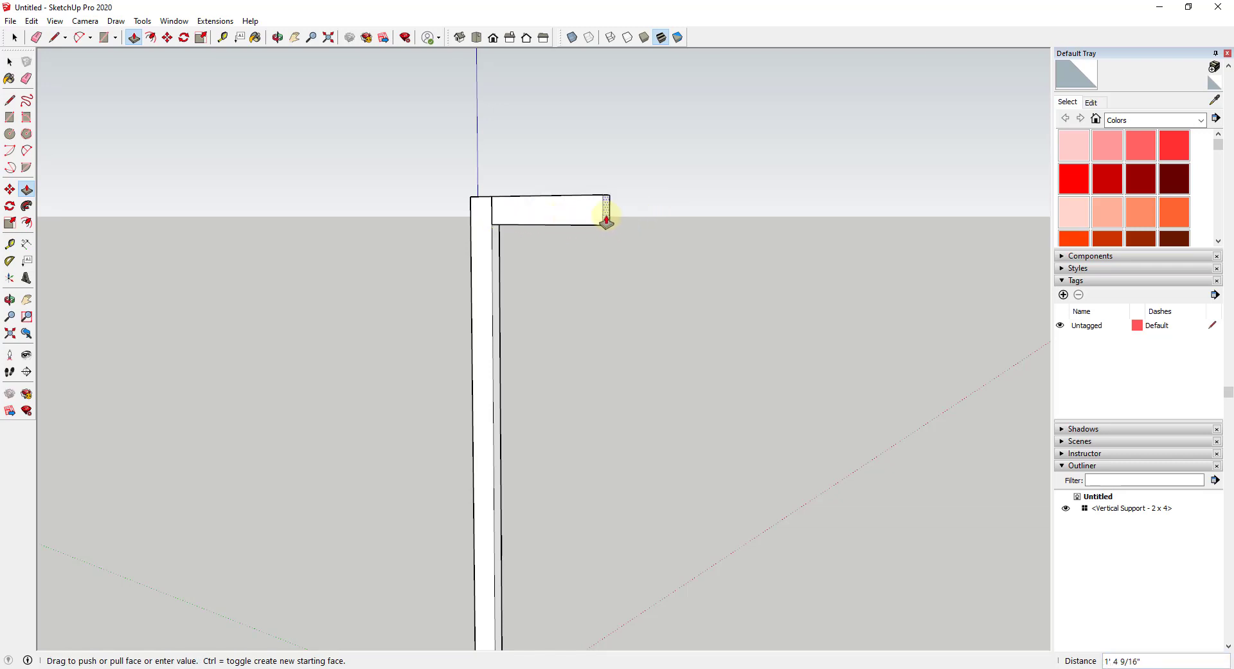
{"action": "type", "text": "24"}
{"action": "key", "text": "Return"}
{"action": "key", "text": "space"}
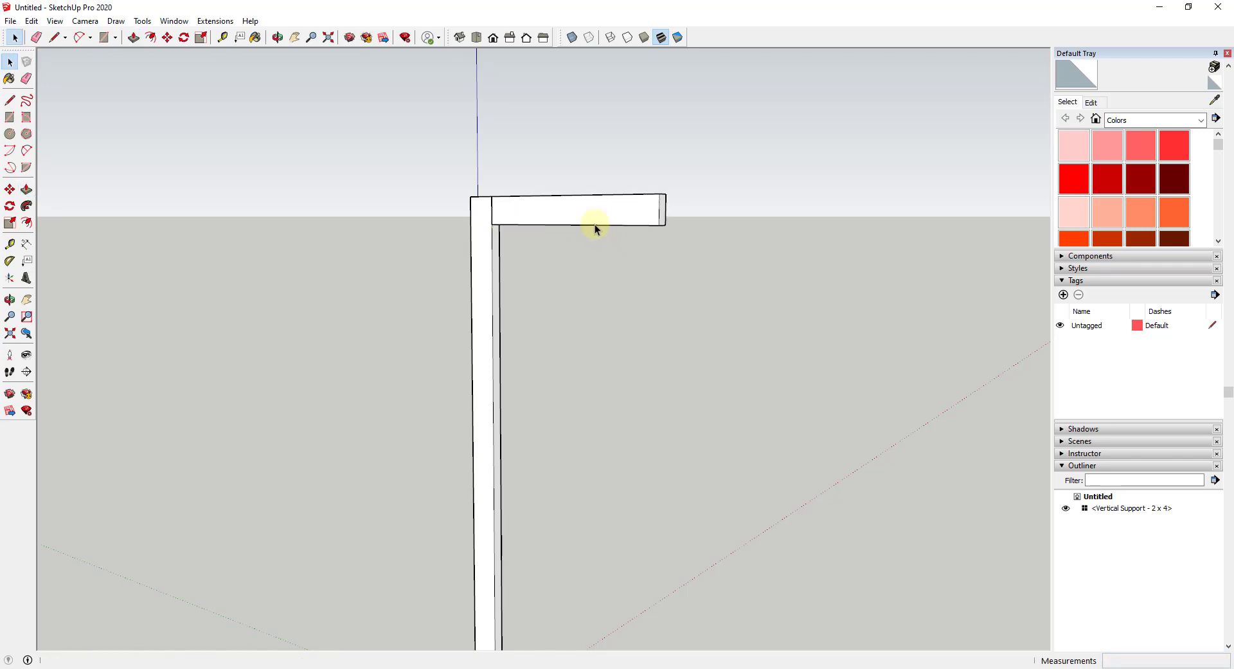
Make the horizontal board a component named "Horizontal Frame - 2 x 4 - 2' Long", replacing the selection.
{"action": "double_click", "coordinate": [594, 206]}
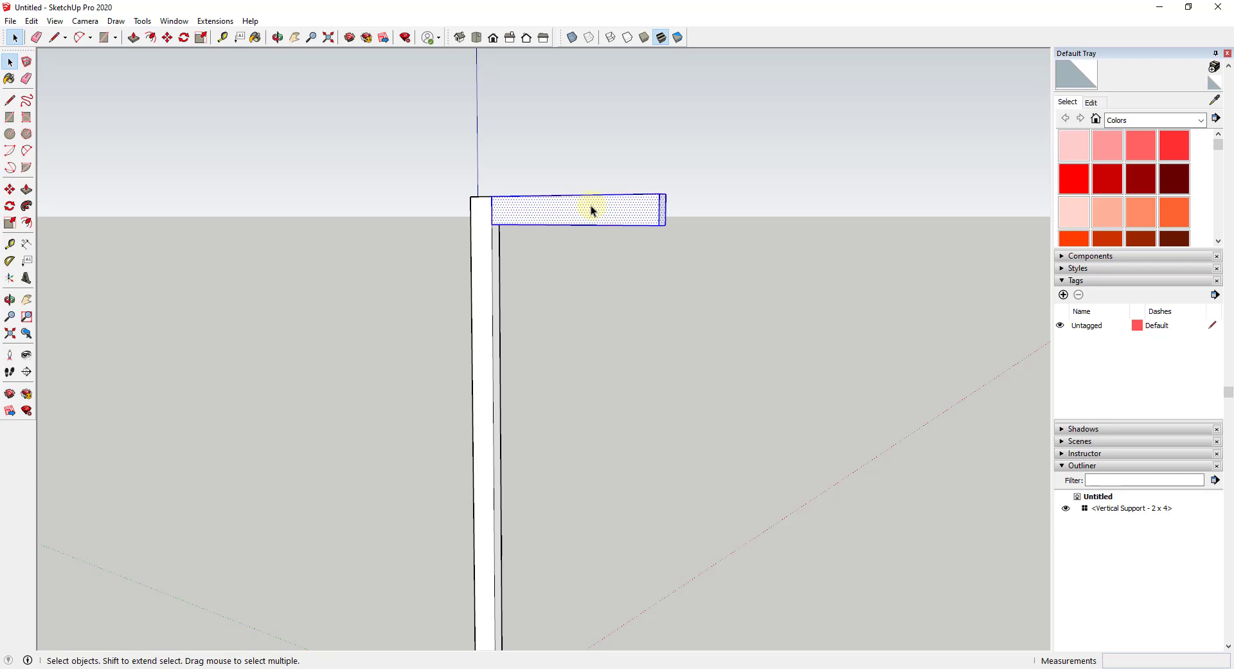
{"action": "right_click", "coordinate": [592, 207]}
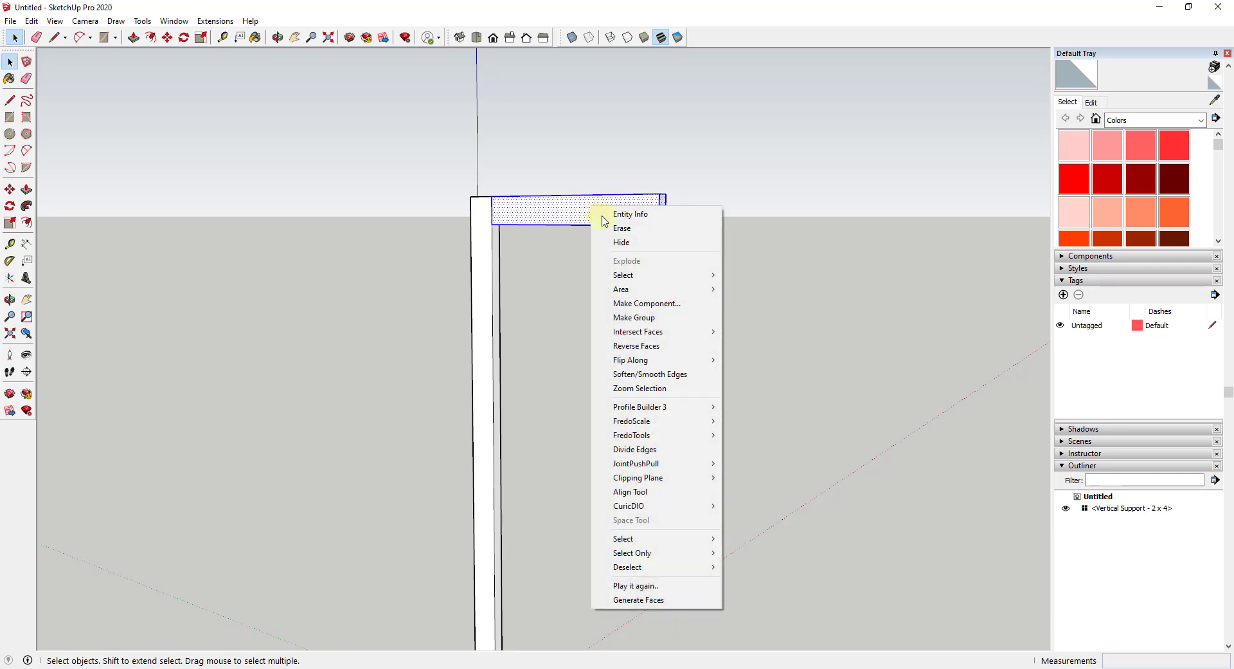
{"action": "left_click", "coordinate": [643, 303]}
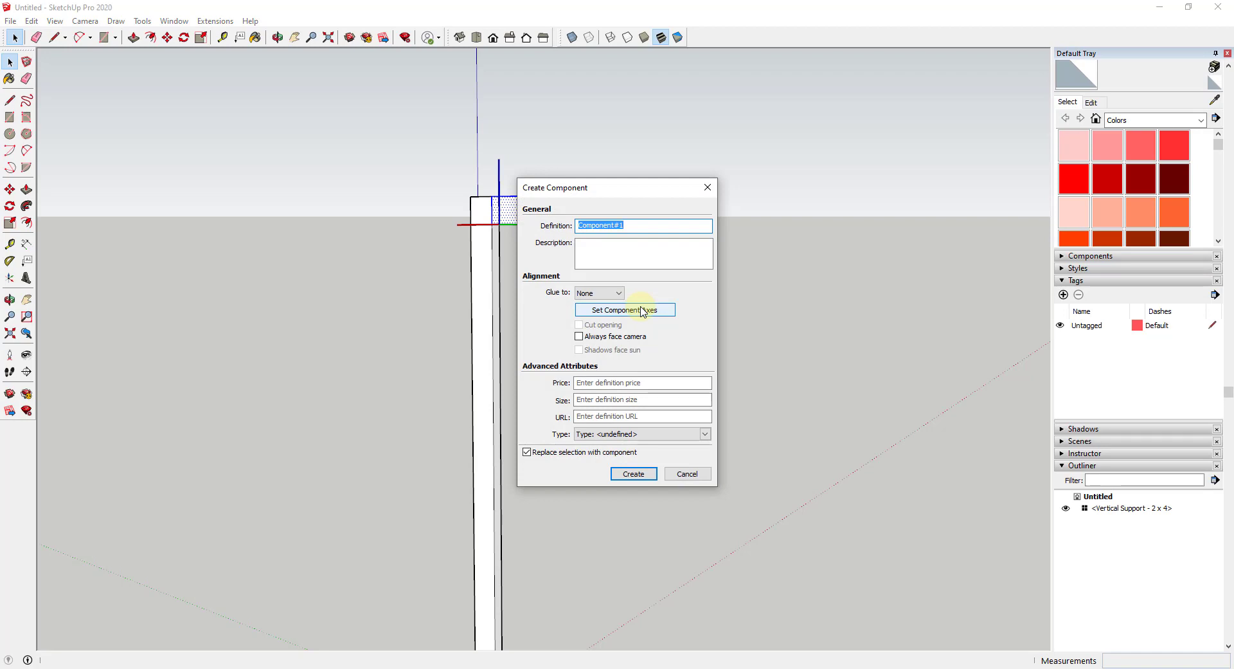
{"action": "type", "text": "Vertica"}
{"action": "type", "text": "l"}
{"action": "key", "text": "BackSpace"}
{"action": "key", "text": "BackSpace"}
{"action": "key", "text": "BackSpace"}
{"action": "key", "text": "BackSpace"}
{"action": "key", "text": "BackSpace"}
{"action": "key", "text": "BackSpace"}
{"action": "key", "text": "BackSpace"}
{"action": "key", "text": "BackSpace"}
{"action": "type", "text": "Horizontal Frame - 2 x 4 - 2' Long"}
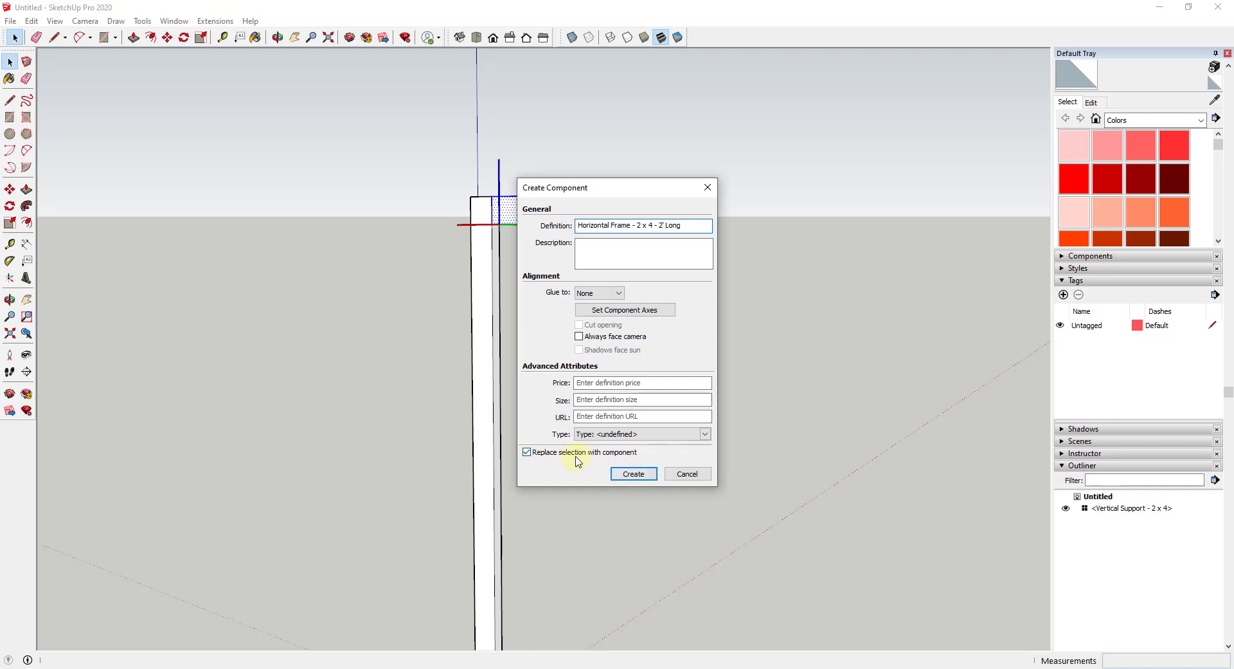
{"action": "left_click", "coordinate": [639, 476]}
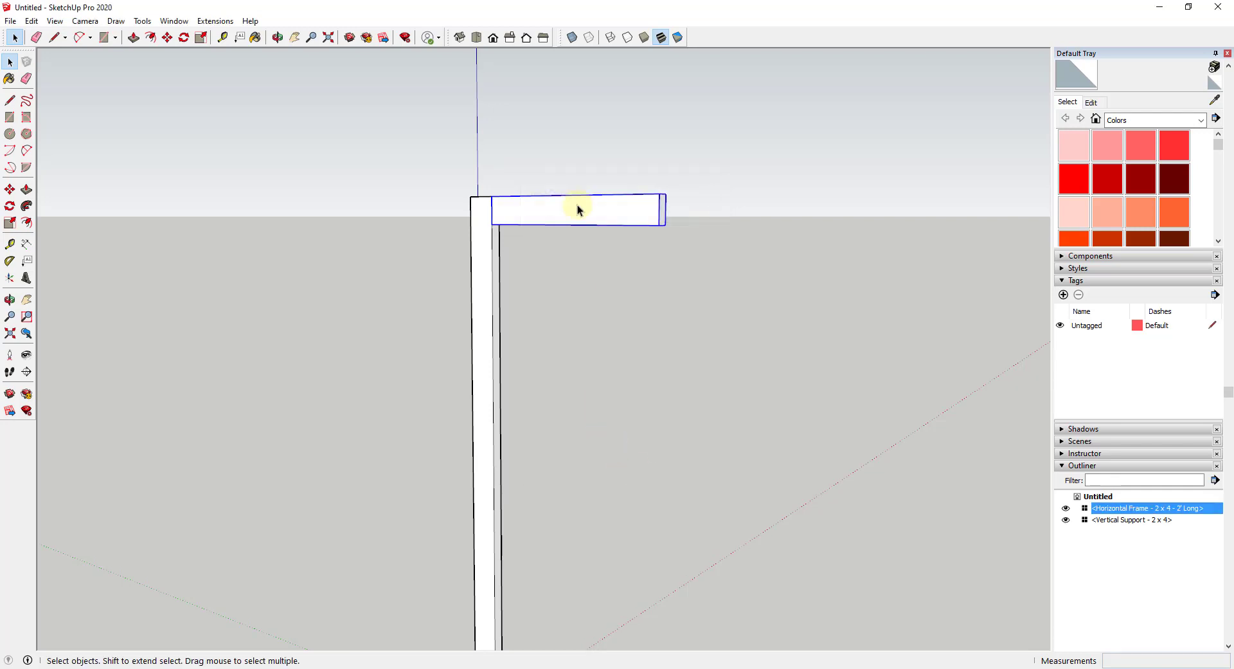
Copy the vertical support 2' 3 1/2" across so it butts against the free end of the horizontal board.
{"action": "scroll", "coordinate": [577, 205], "scroll_direction": "down", "scroll_amount": 5}
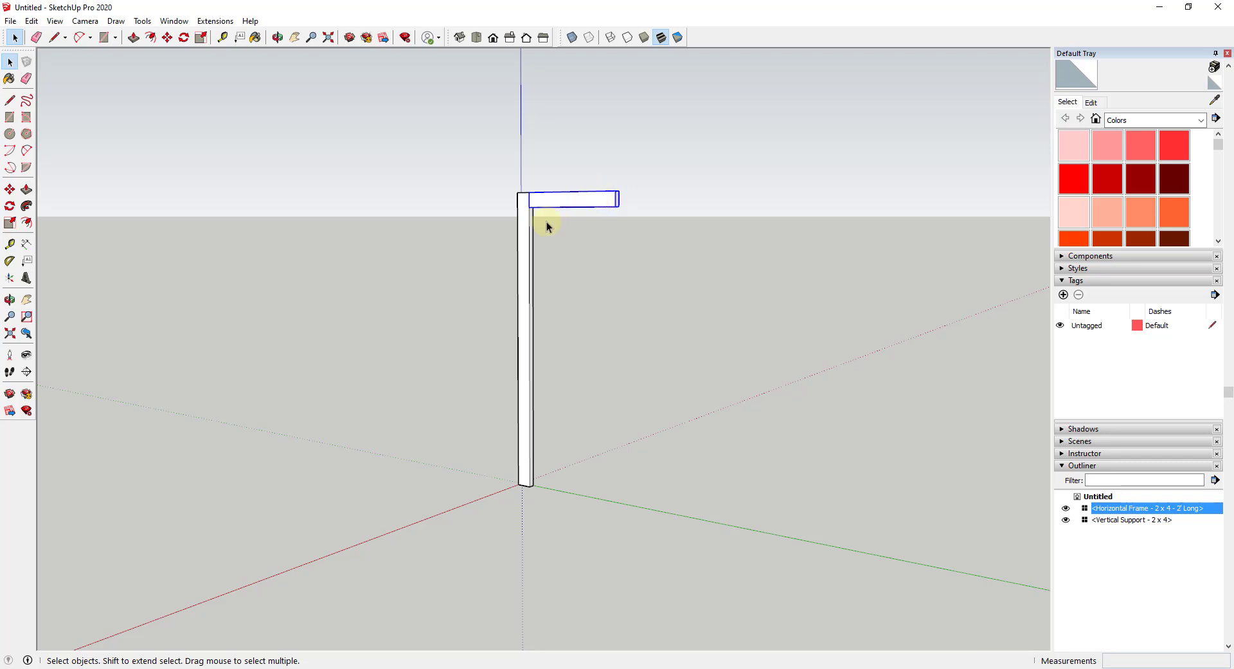
{"action": "left_click", "coordinate": [520, 229]}
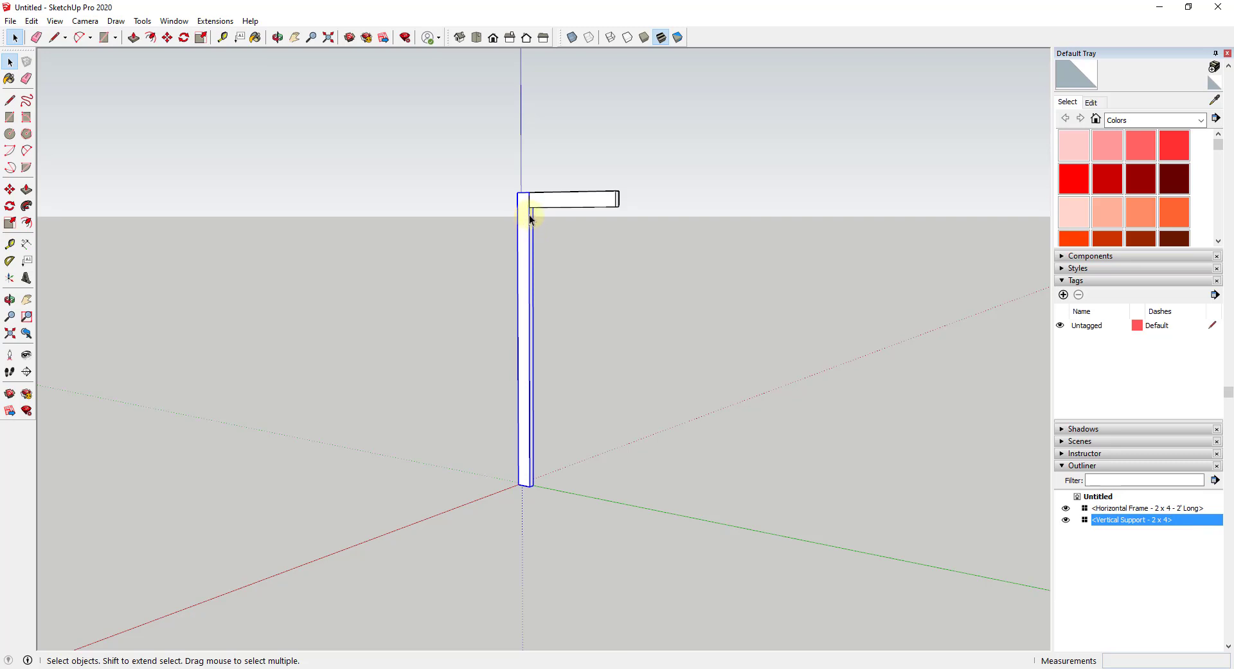
{"action": "key", "text": "m"}
{"action": "scroll", "coordinate": [533, 187], "scroll_direction": "up", "scroll_amount": 4}
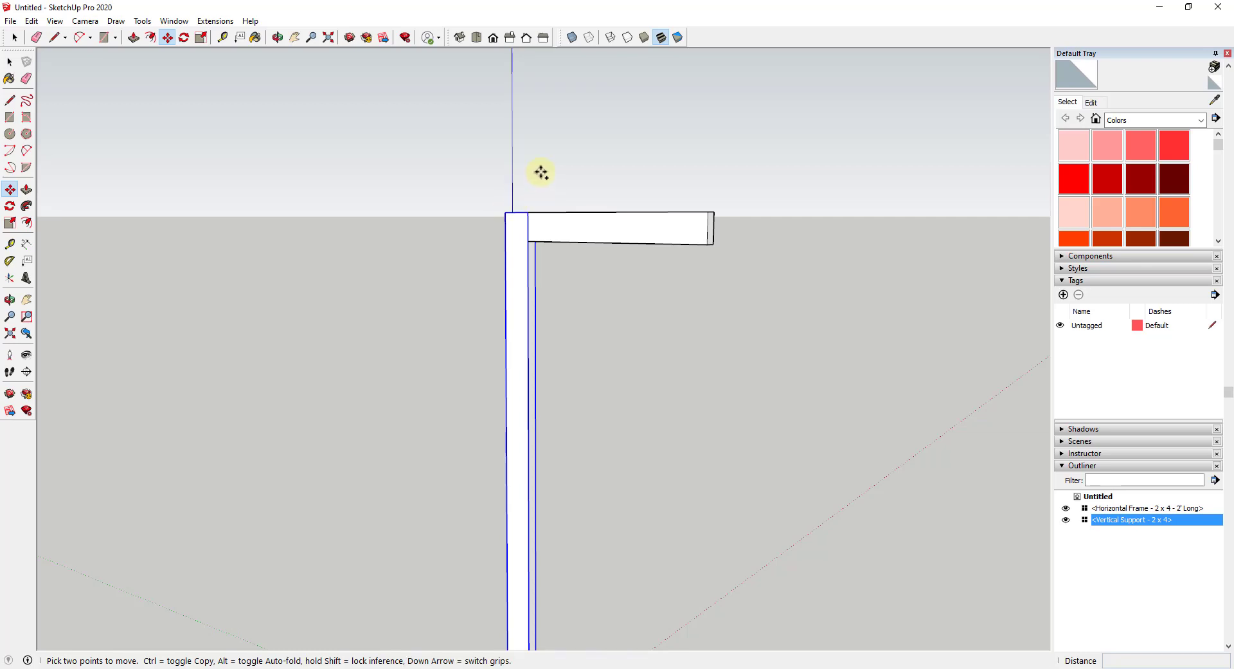
{"action": "left_click", "coordinate": [506, 212]}
{"action": "key", "text": "ctrl"}
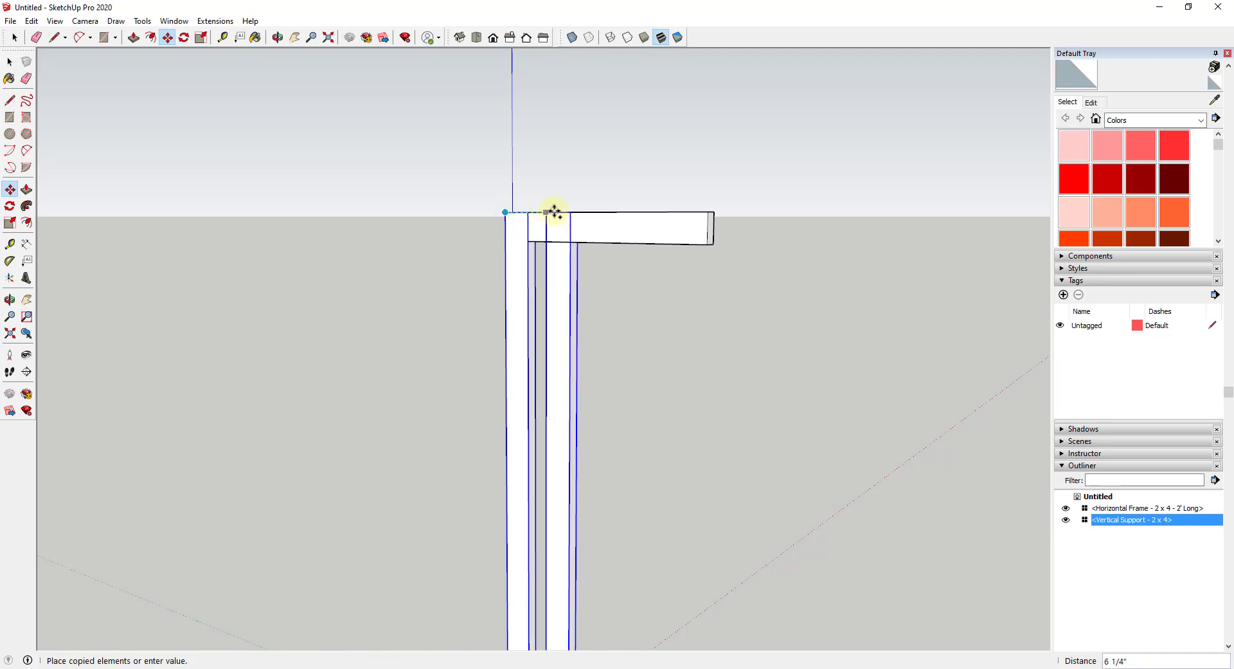
{"action": "left_click", "coordinate": [696, 207]}
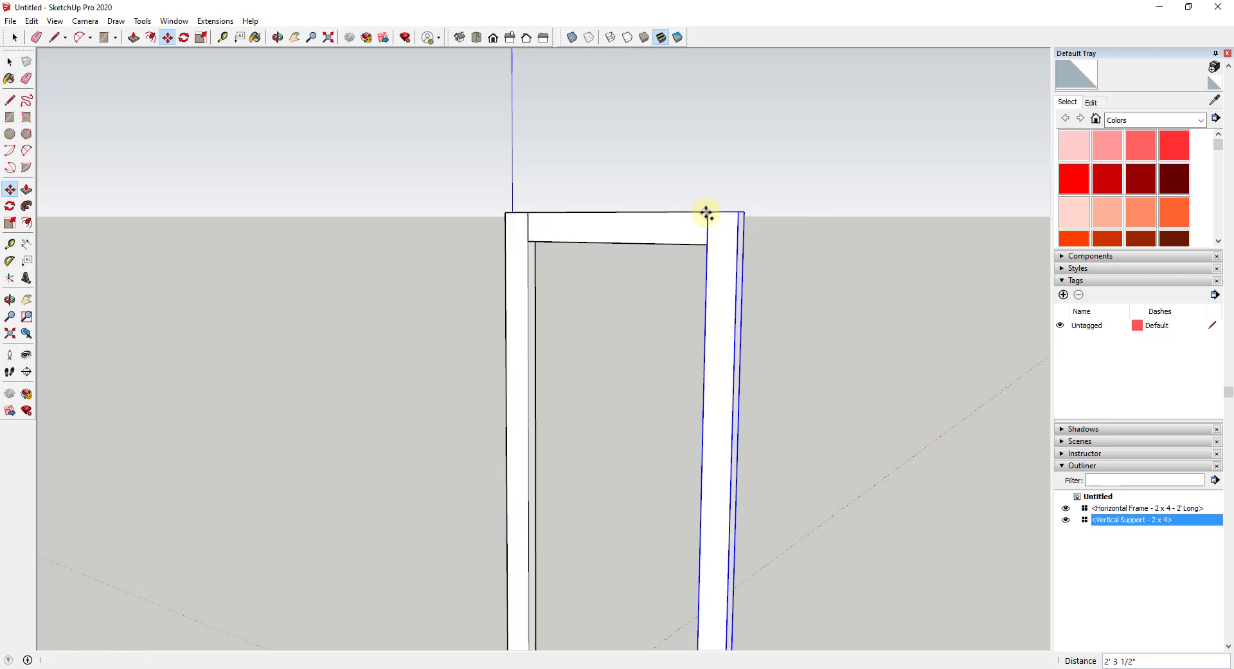
Copy the upper horizontal board straight down between the lower ends of the two vertical supports to close the frame.
{"action": "scroll", "coordinate": [523, 177], "scroll_direction": "down", "scroll_amount": 3}
{"action": "scroll", "coordinate": [600, 110], "scroll_direction": "down", "scroll_amount": 2}
{"action": "scroll", "coordinate": [649, 180], "scroll_direction": "up", "scroll_amount": 2}
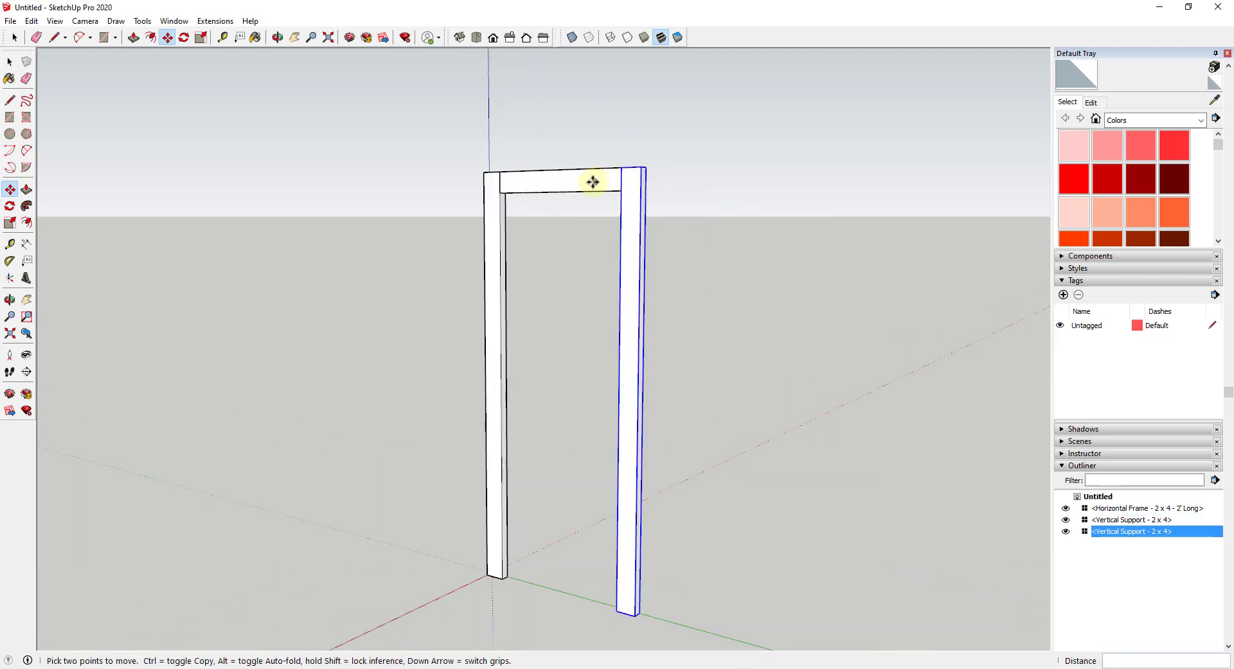
{"action": "key", "text": "space"}
{"action": "left_click", "coordinate": [590, 183]}
{"action": "key", "text": "m"}
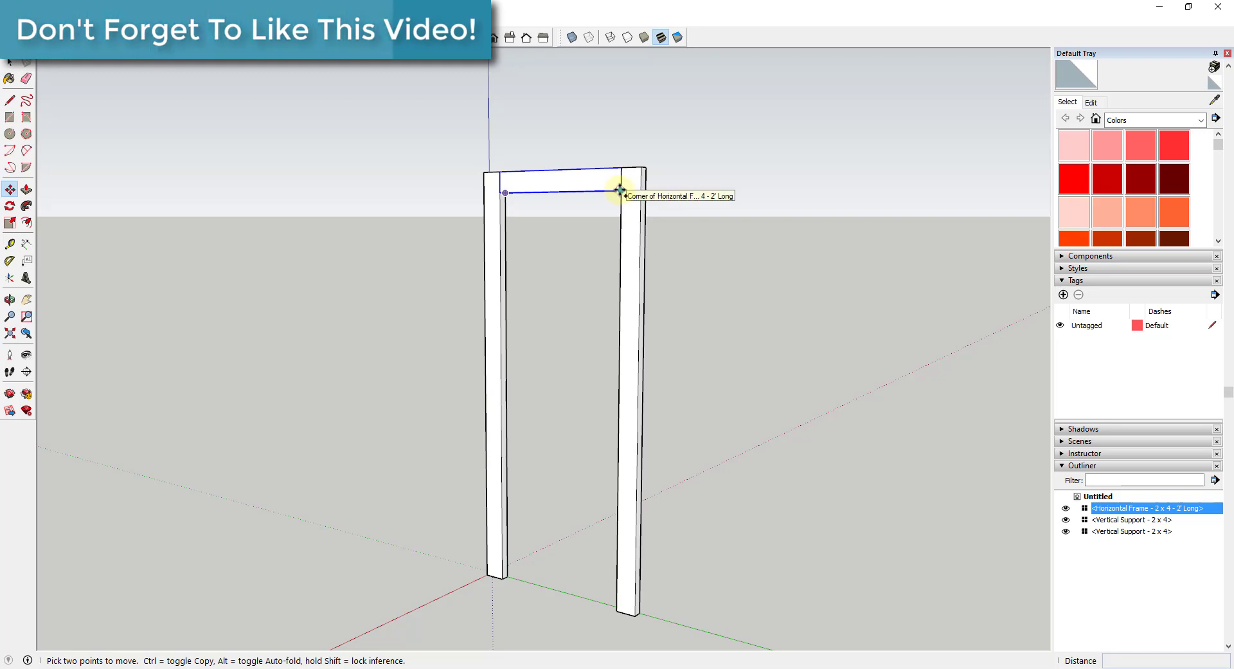
{"action": "left_click", "coordinate": [620, 190]}
{"action": "key", "text": "ctrl"}
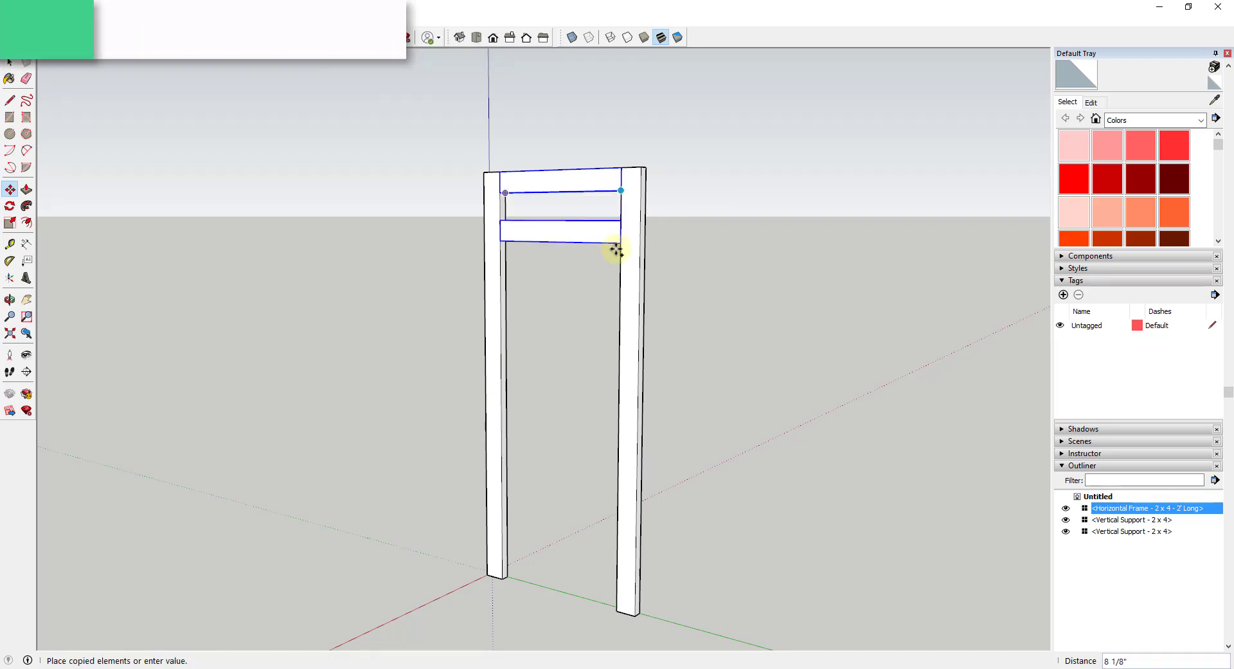
{"action": "left_click", "coordinate": [616, 609]}
{"action": "key", "text": "space"}
{"action": "scroll", "coordinate": [619, 297], "scroll_direction": "down", "scroll_amount": 2}
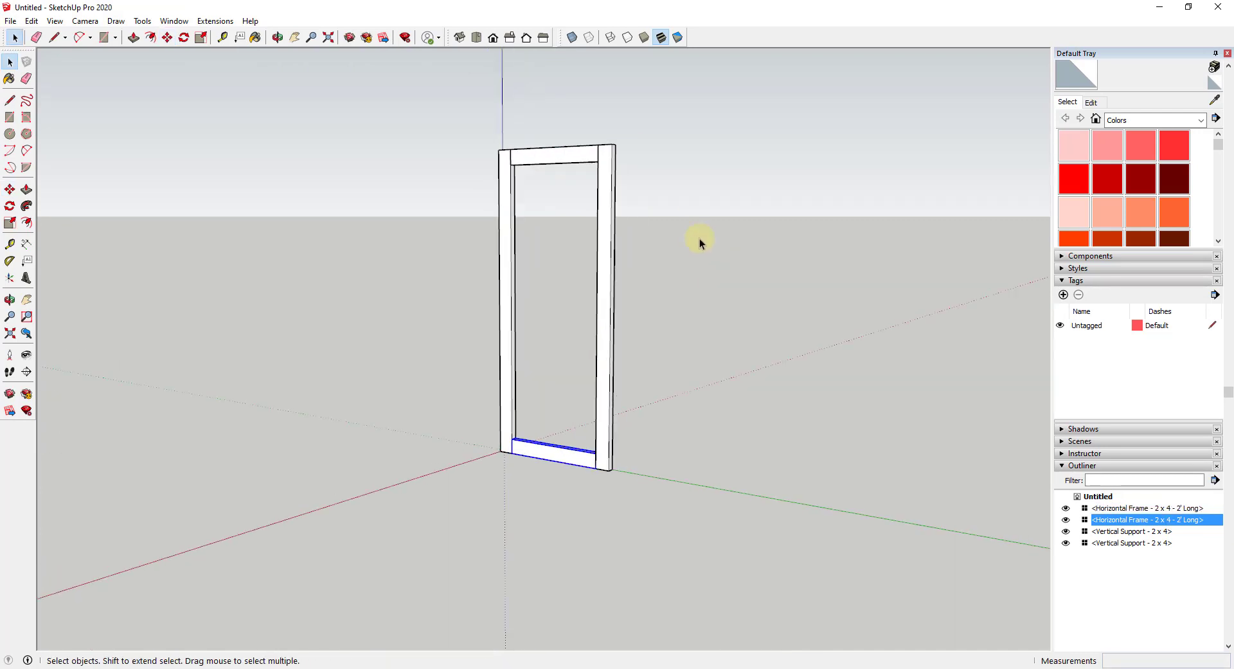
{"action": "middle_click_drag", "start_coordinate": [697, 242], "coordinate": [657, 179]}
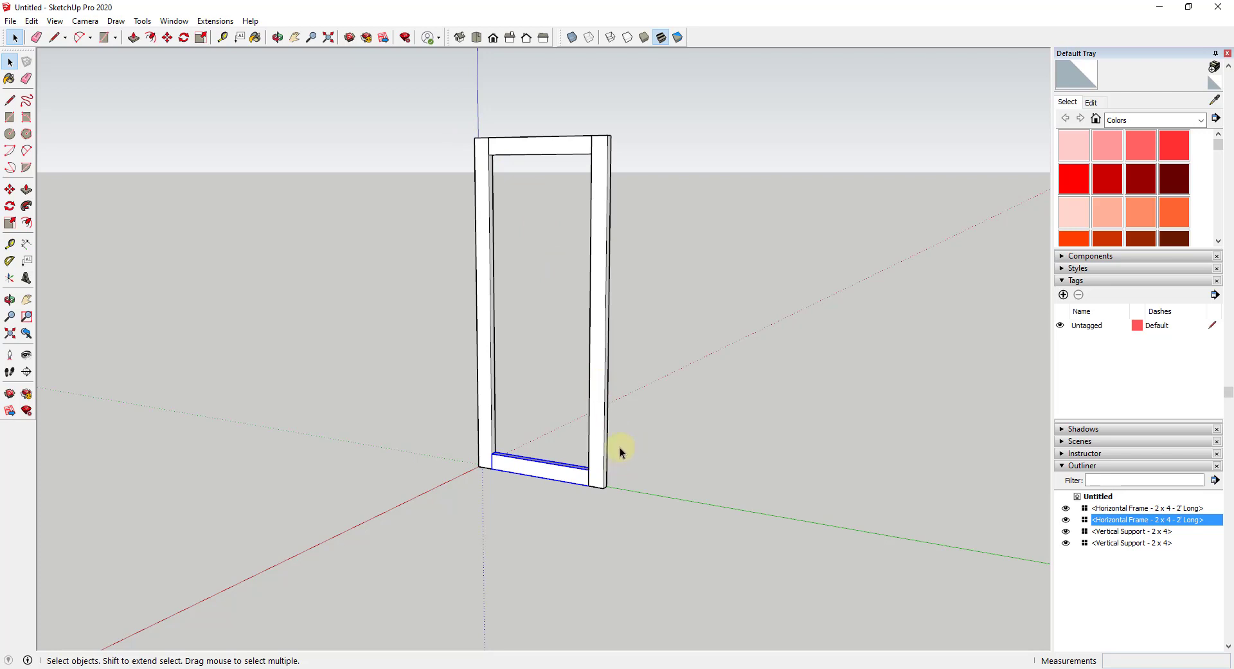
Combine all four boards of the frame into one component named "Vertical Frame", replacing the selection.
{"action": "left_click_drag", "start_coordinate": [421, 81], "coordinate": [693, 542]}
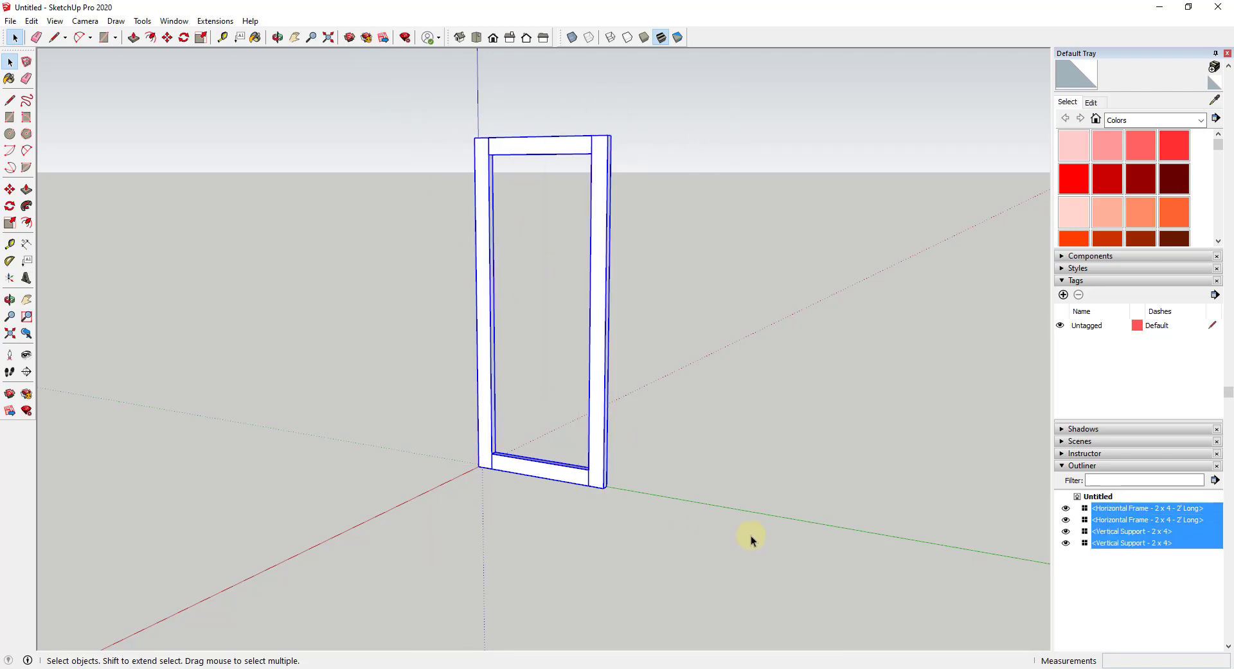
{"action": "right_click", "coordinate": [596, 195]}
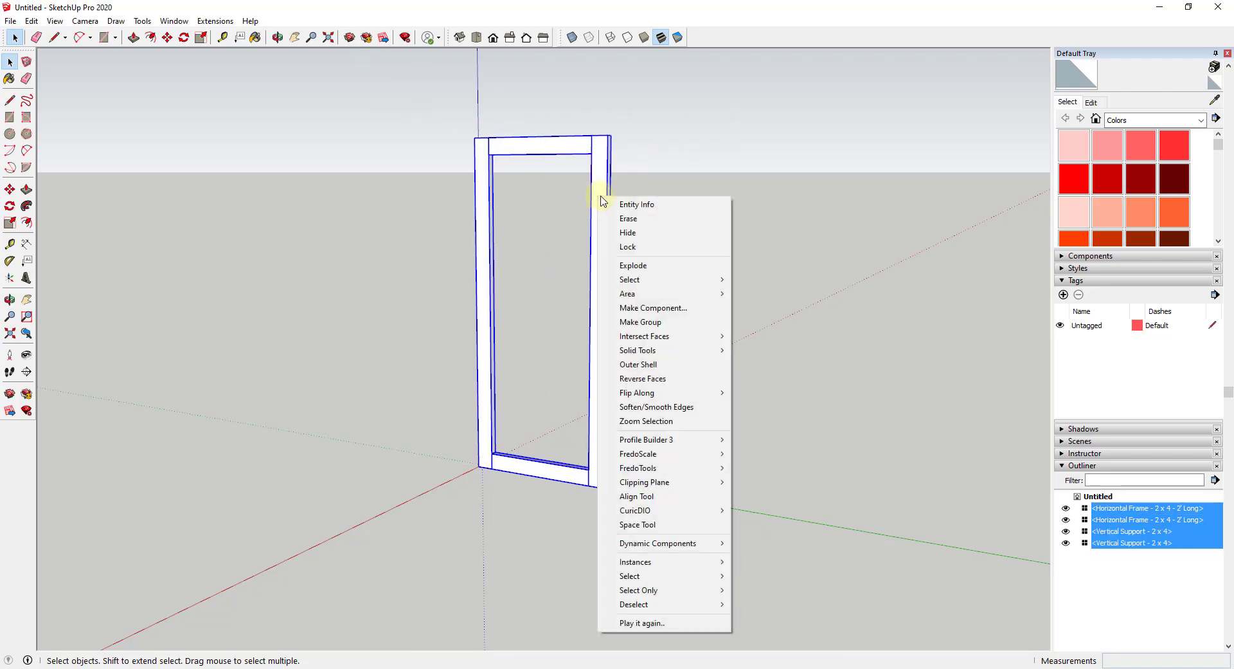
{"action": "left_click", "coordinate": [648, 306]}
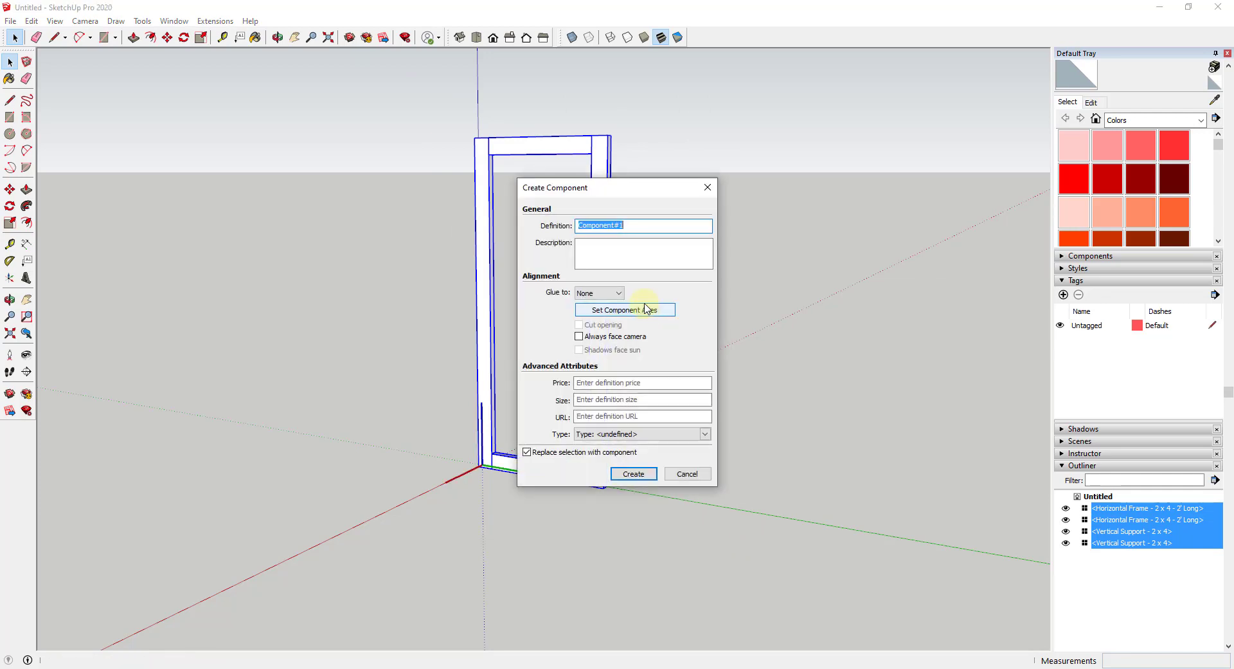
{"action": "type", "text": "Vertical Frame"}
{"action": "key", "text": "Return"}
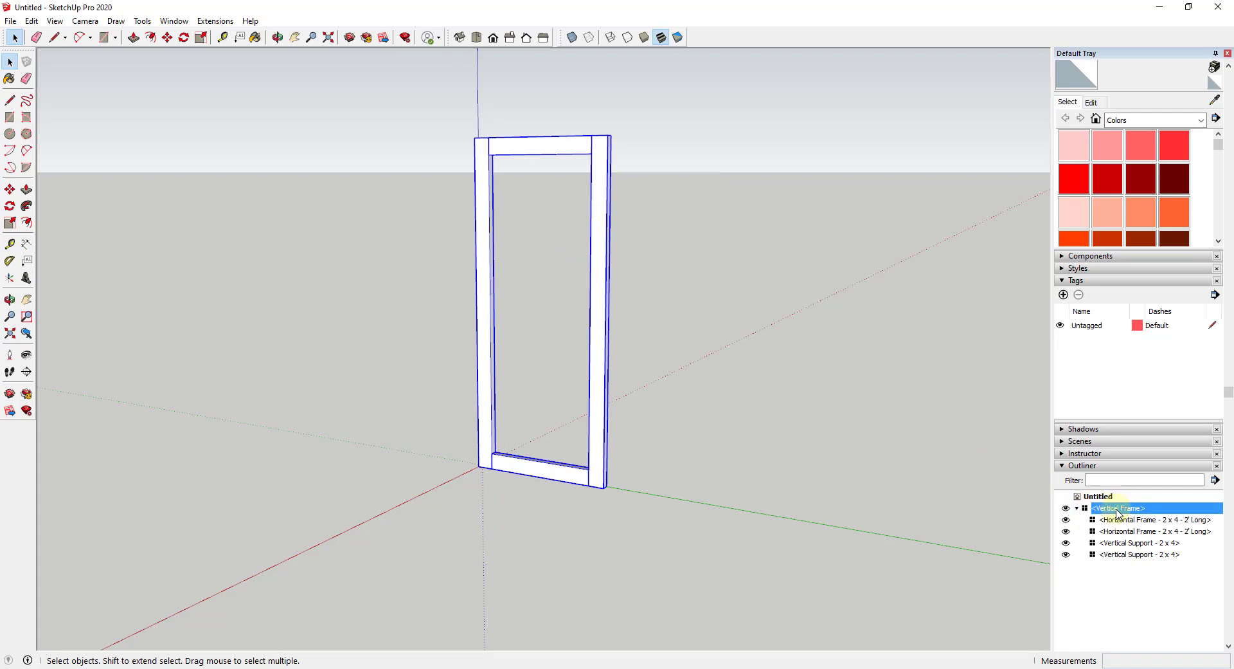
Rotate a copy of the Vertical Frame 90 degrees horizontally about its upper back corner, at the end away from the origin.
{"action": "middle_click_drag", "start_coordinate": [545, 161], "coordinate": [652, 283]}
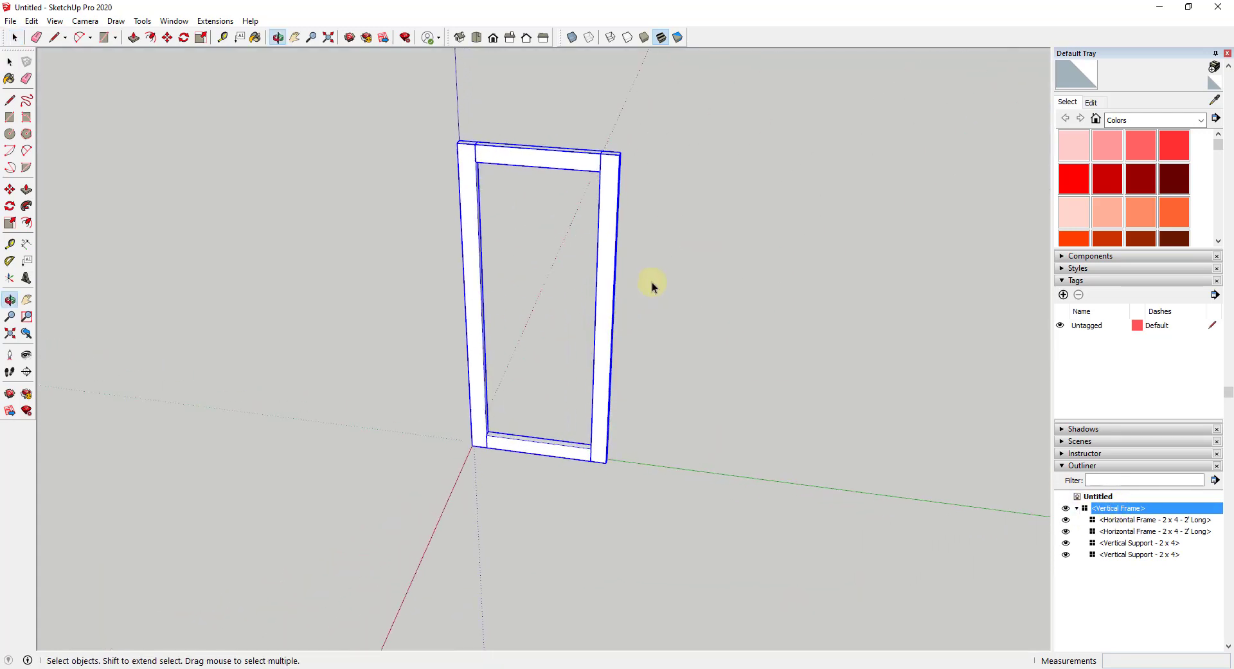
{"action": "scroll", "coordinate": [592, 174], "scroll_direction": "up", "scroll_amount": 3}
{"action": "middle_click_drag", "start_coordinate": [590, 173], "coordinate": [608, 218]}
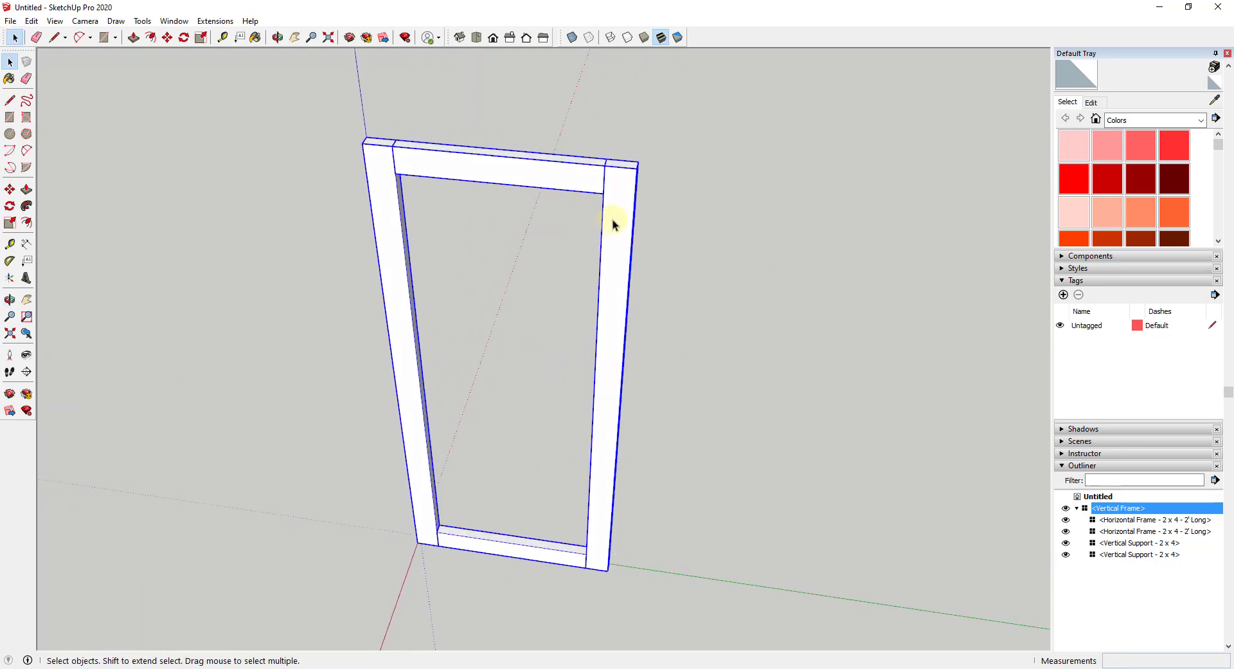
{"action": "key", "text": "q"}
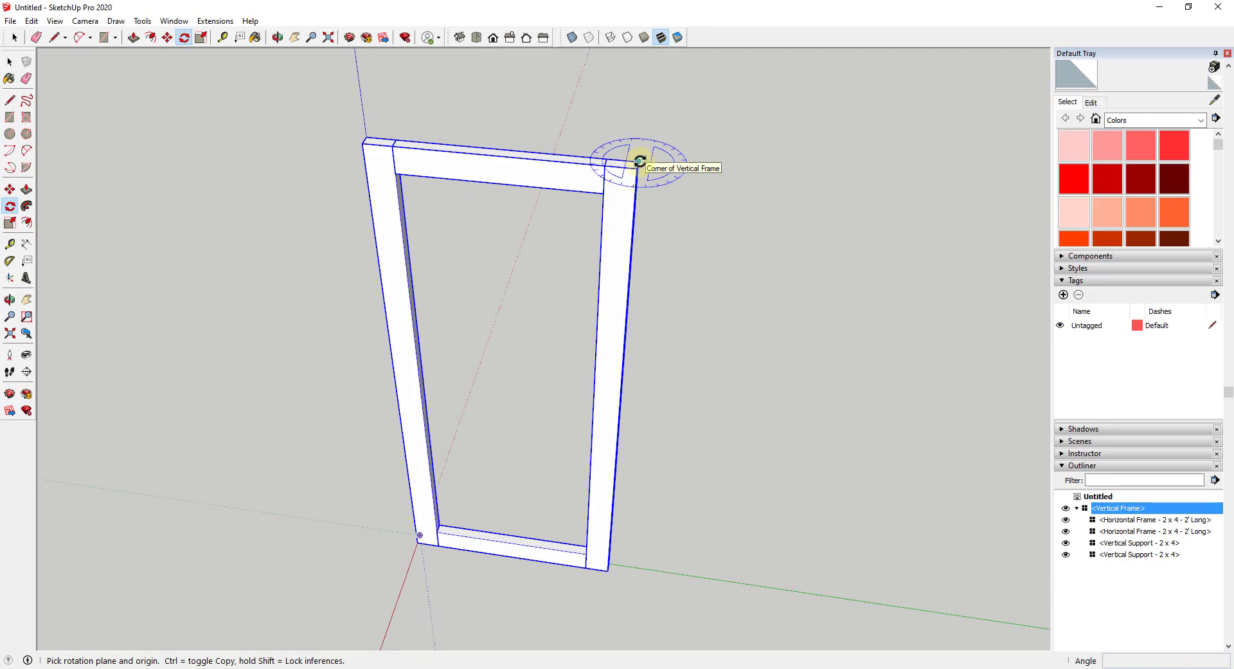
{"action": "key", "text": "space"}
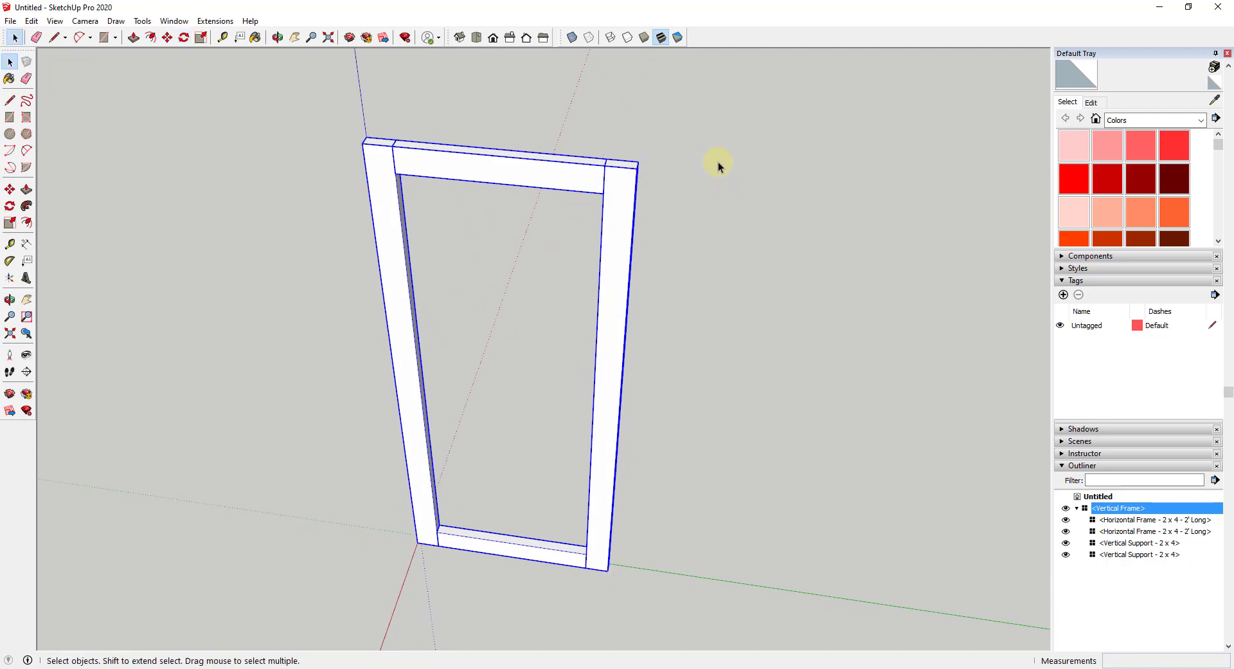
{"action": "key", "text": "q"}
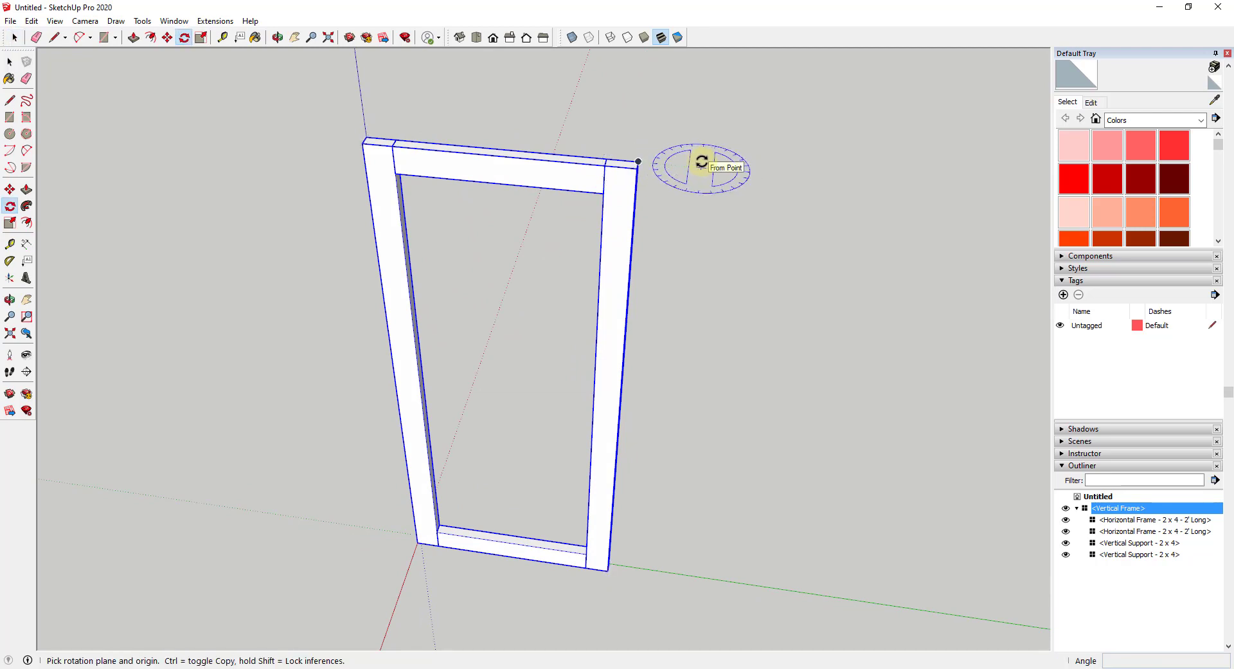
{"action": "left_click", "coordinate": [639, 161]}
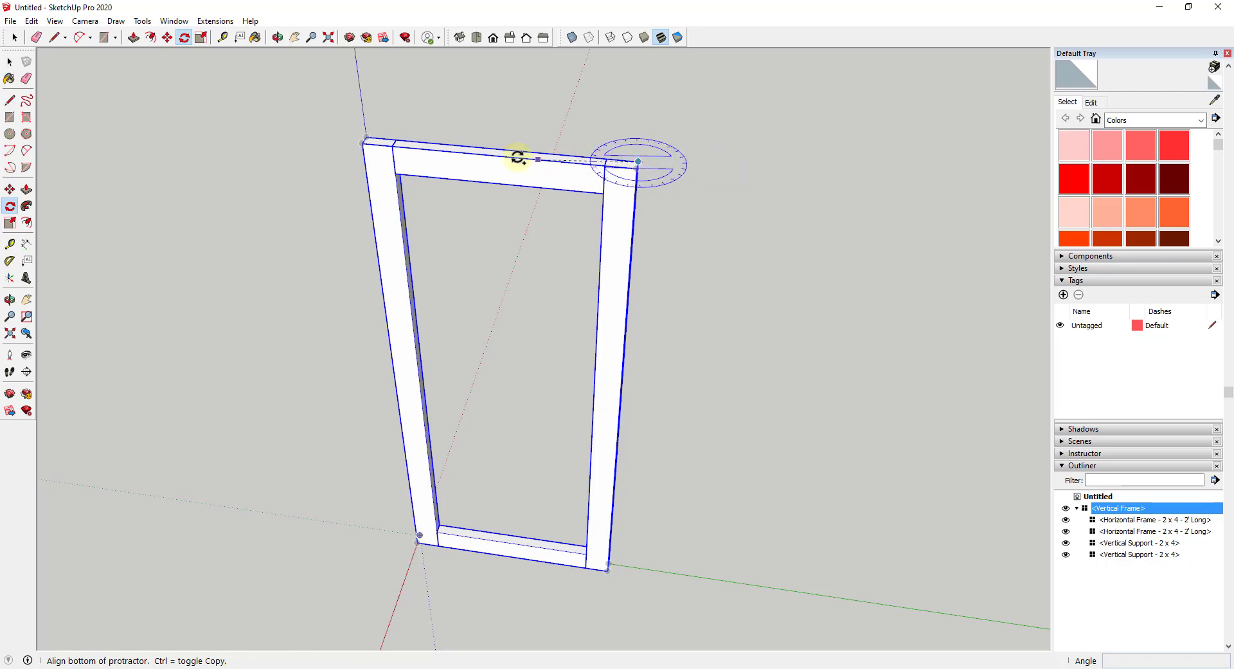
{"action": "left_click", "coordinate": [364, 137]}
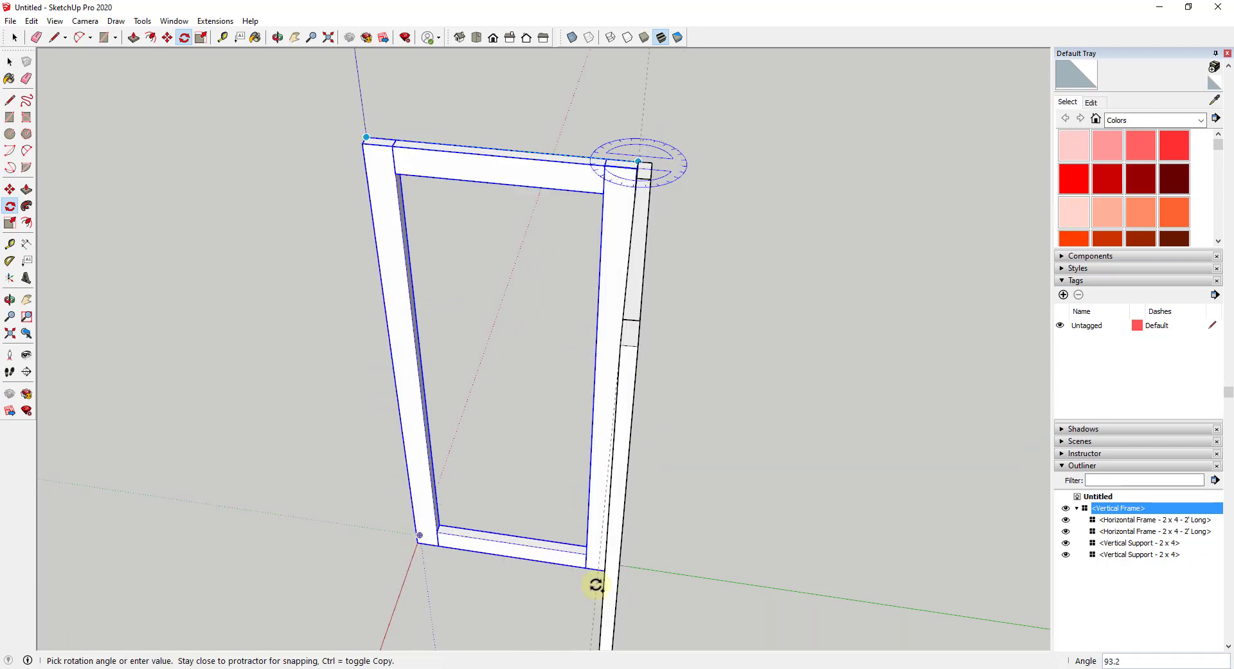
{"action": "type", "text": "90"}
{"action": "key", "text": "Return"}
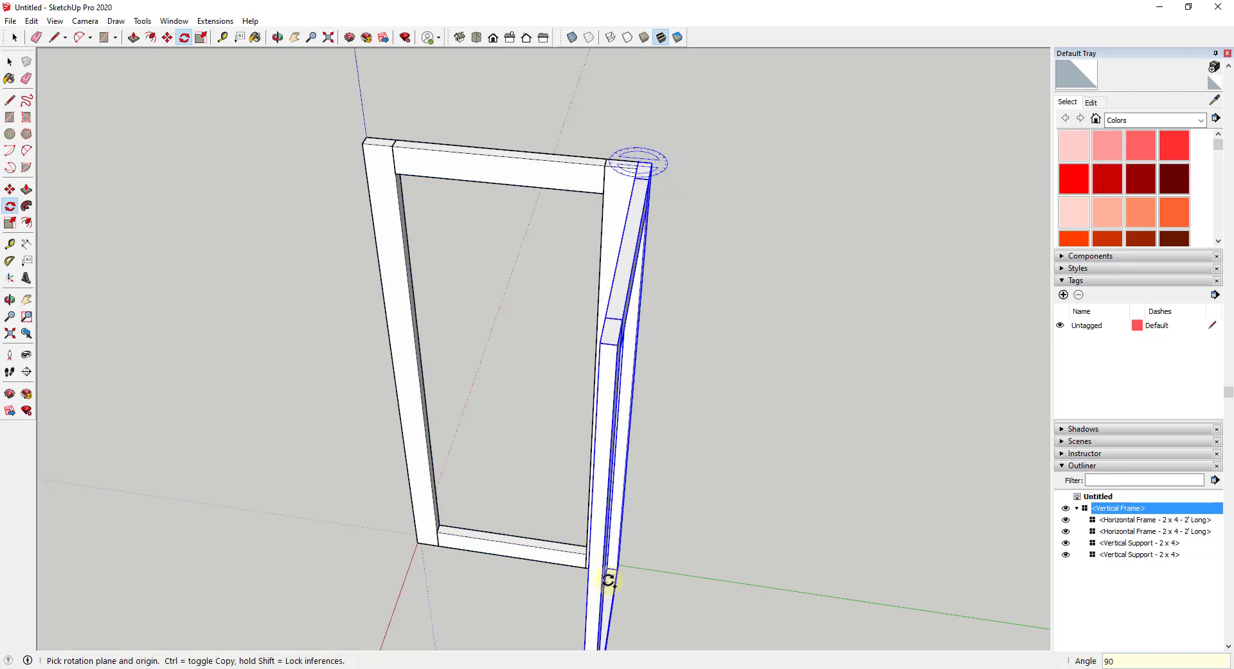